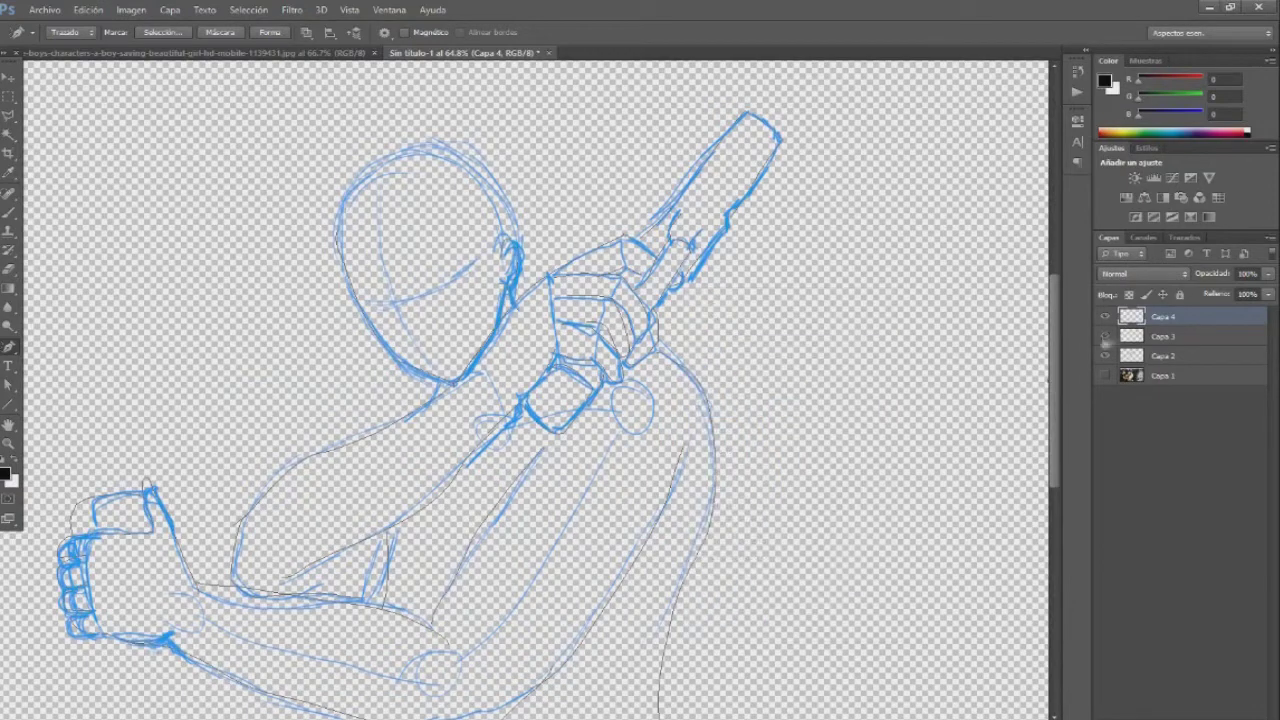
Trace the face, arms and hands of the sketch with the Pen tool and stroke the paths with a pressure-simulating brush on a new layer
right_click(212, 278)
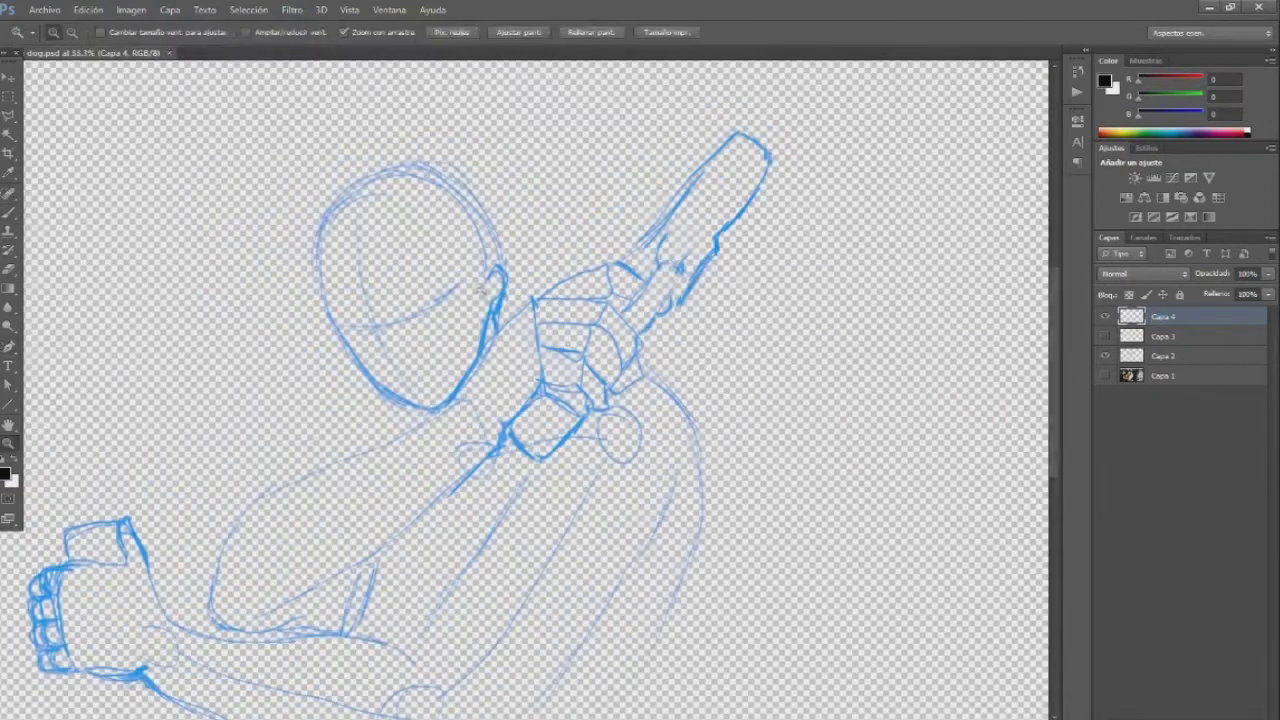
key(p)
drag(323, 248, 345, 336)
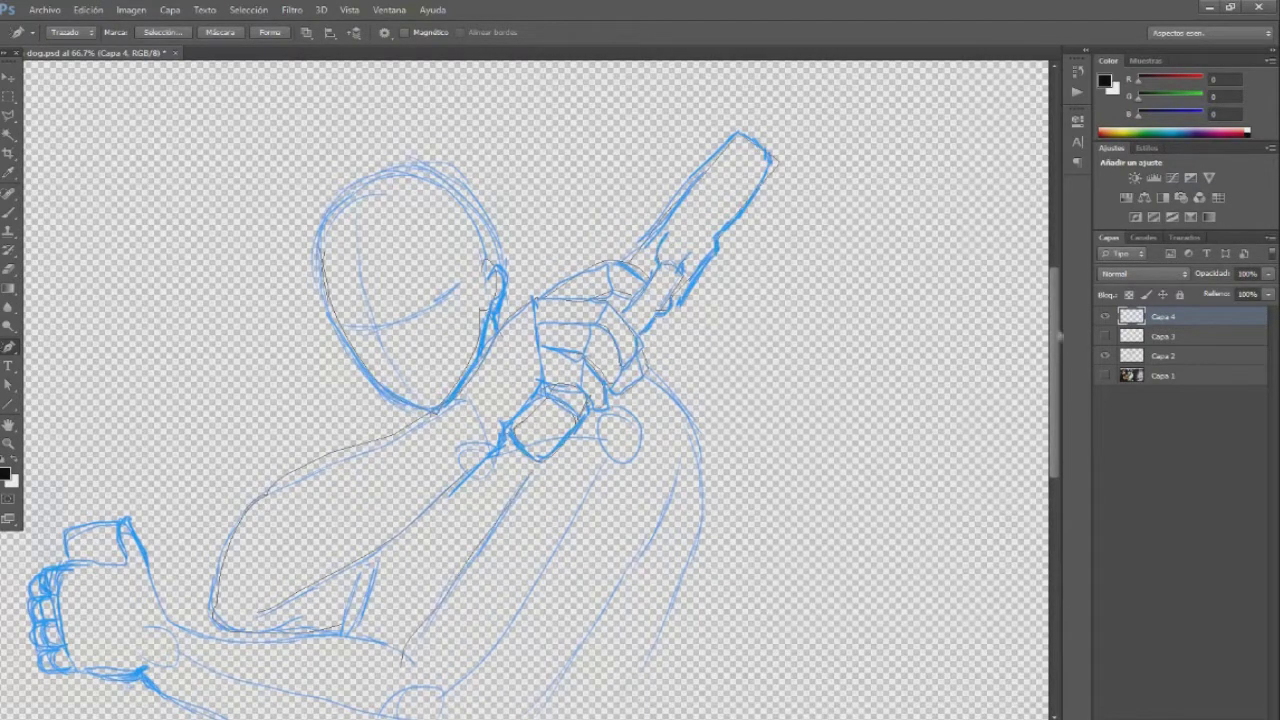
drag(700, 500, 620, 700)
scroll(525, 390, left, 5)
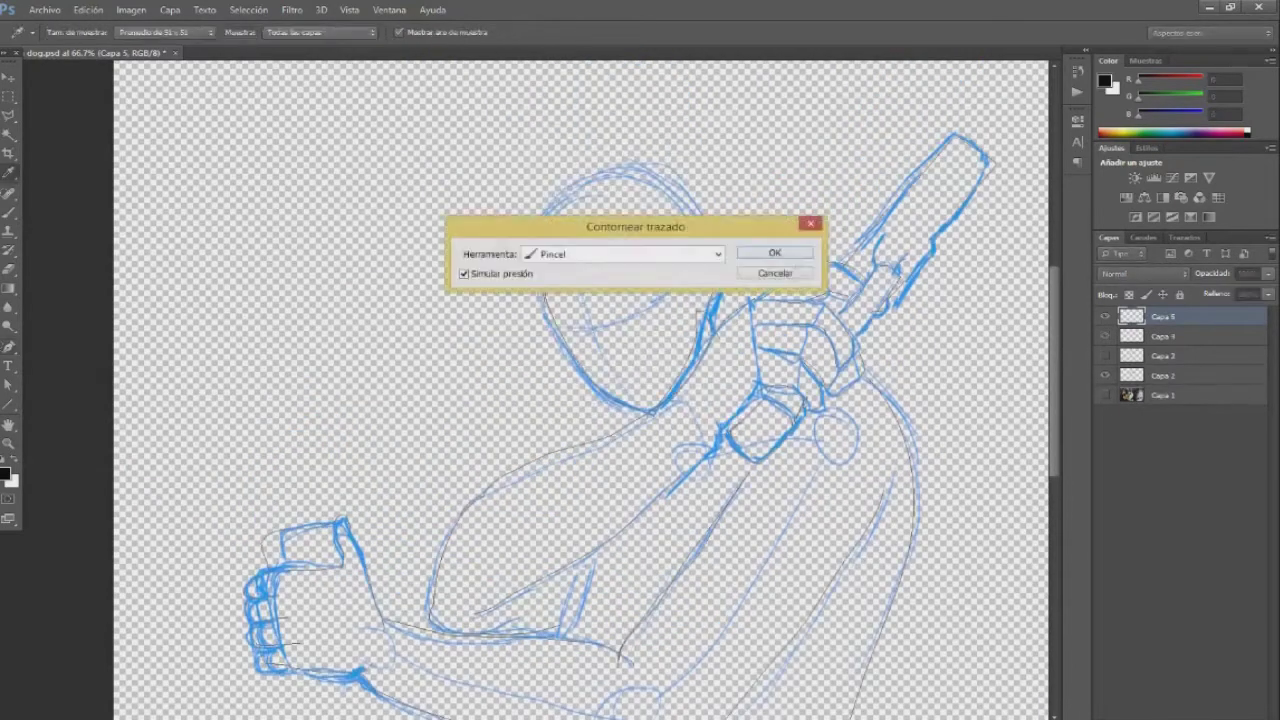
key(Return)
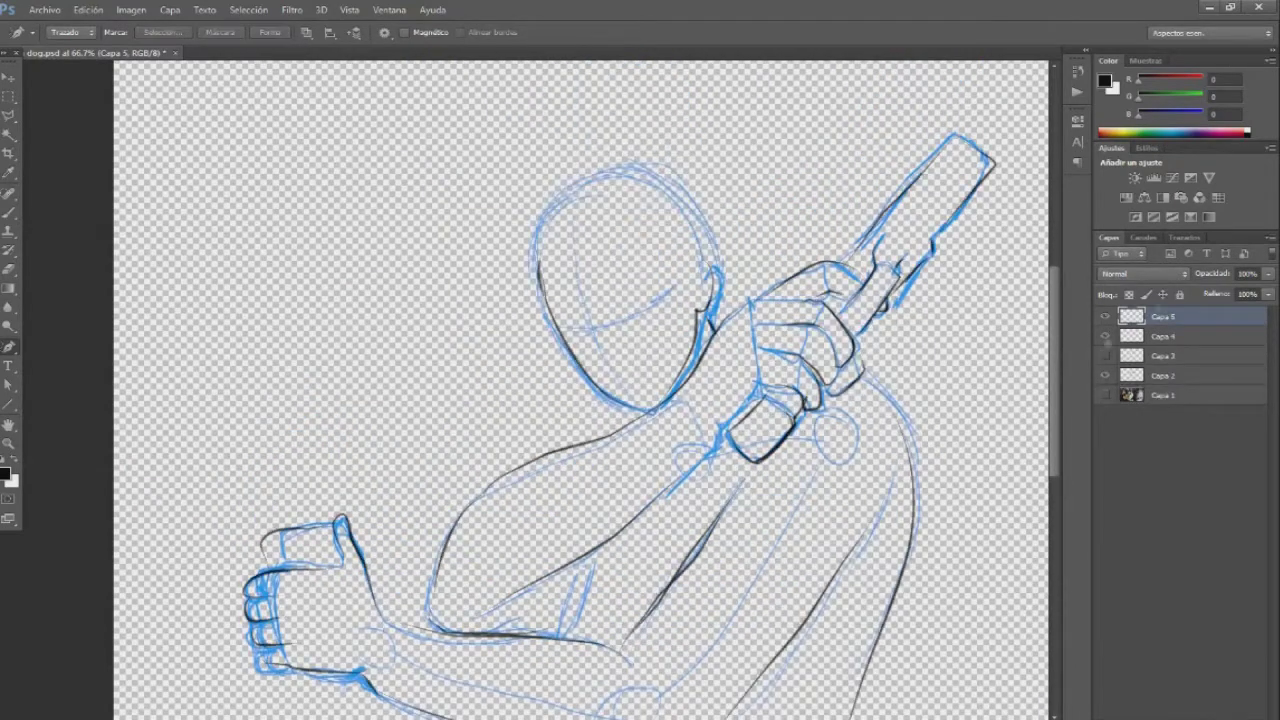
Hide the blue sketch layers and draw the ear, cap, spiky fringe and coat collar freehand with a thin brush
click(1105, 337)
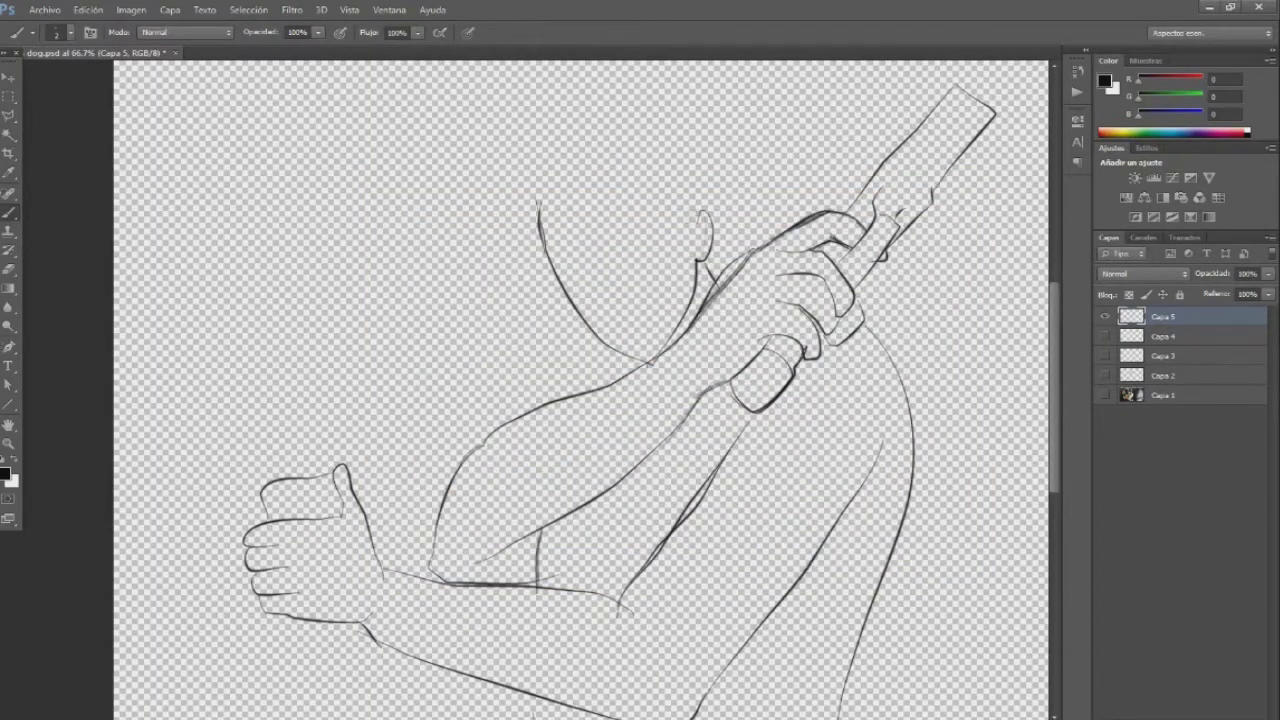
click(60, 32)
drag(696, 214, 699, 258)
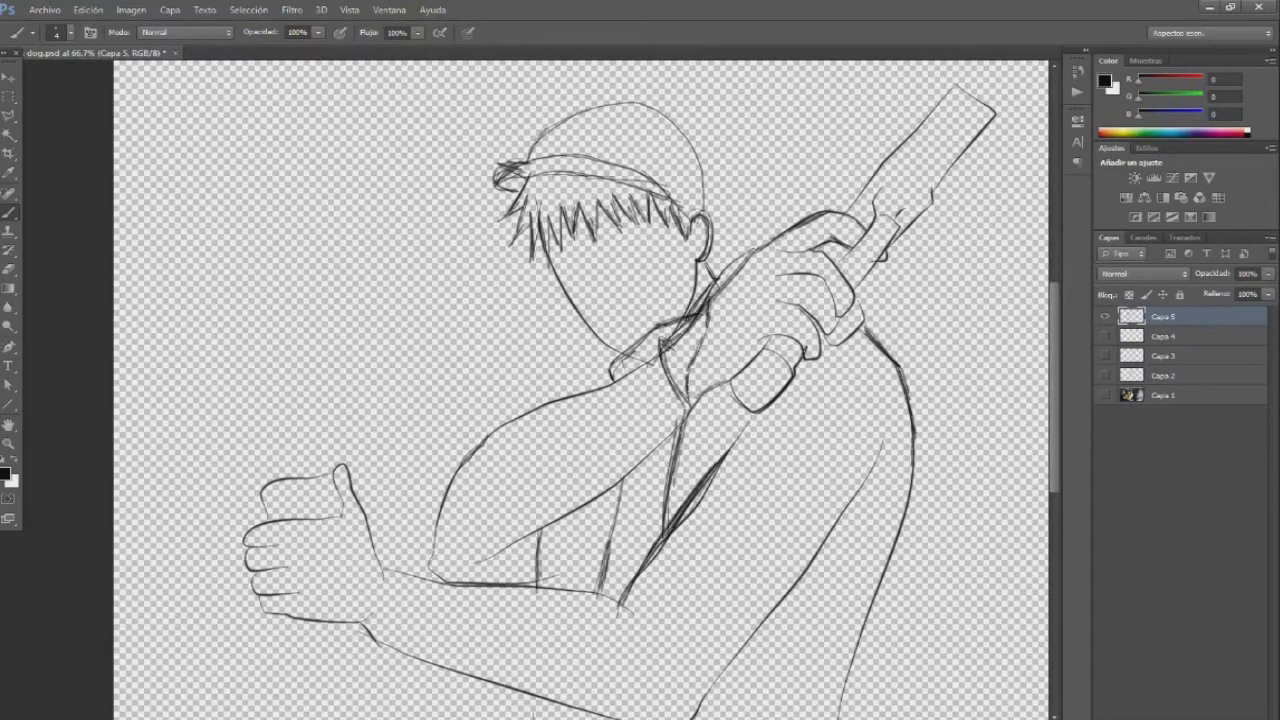
Draw the facial features, thumb detail, sleeve cuff, elbow folds and remaining coat lines freehand
scroll(580, 390, down, 2)
scroll(250, 400, up, 3)
scroll(555, 390, down, 3)
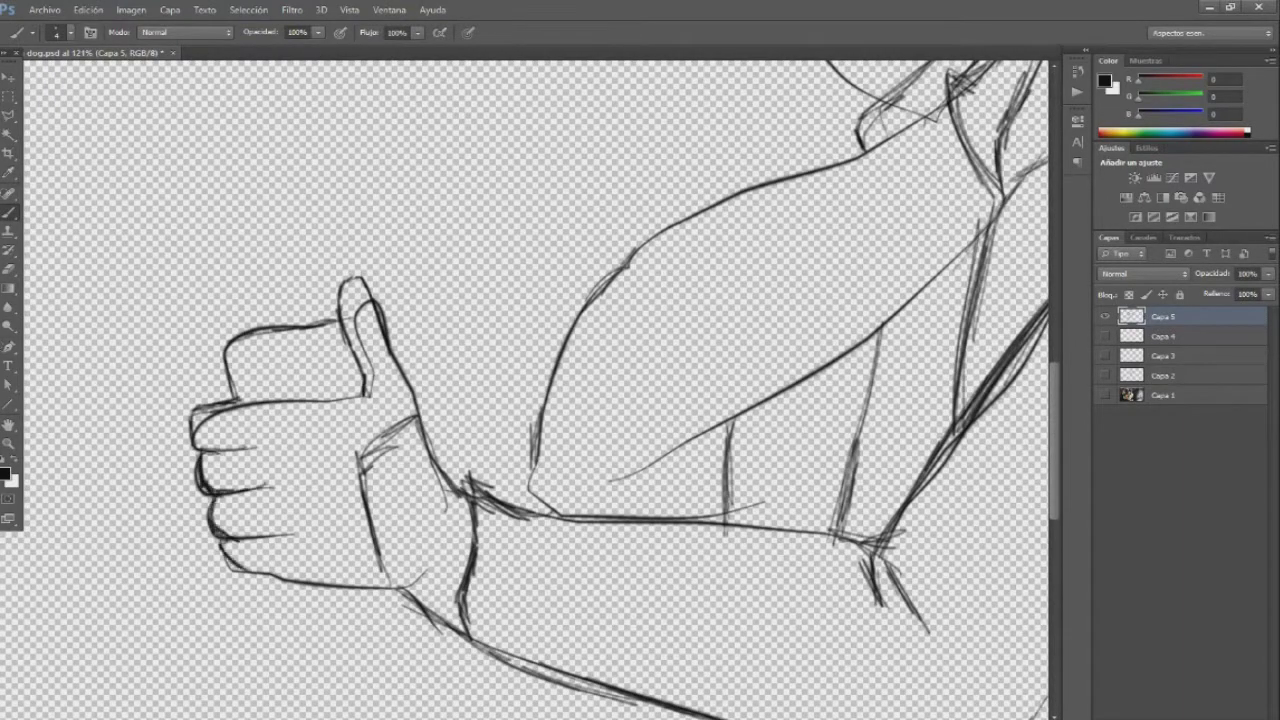
scroll(530, 390, down, 3)
scroll(525, 390, down, 3)
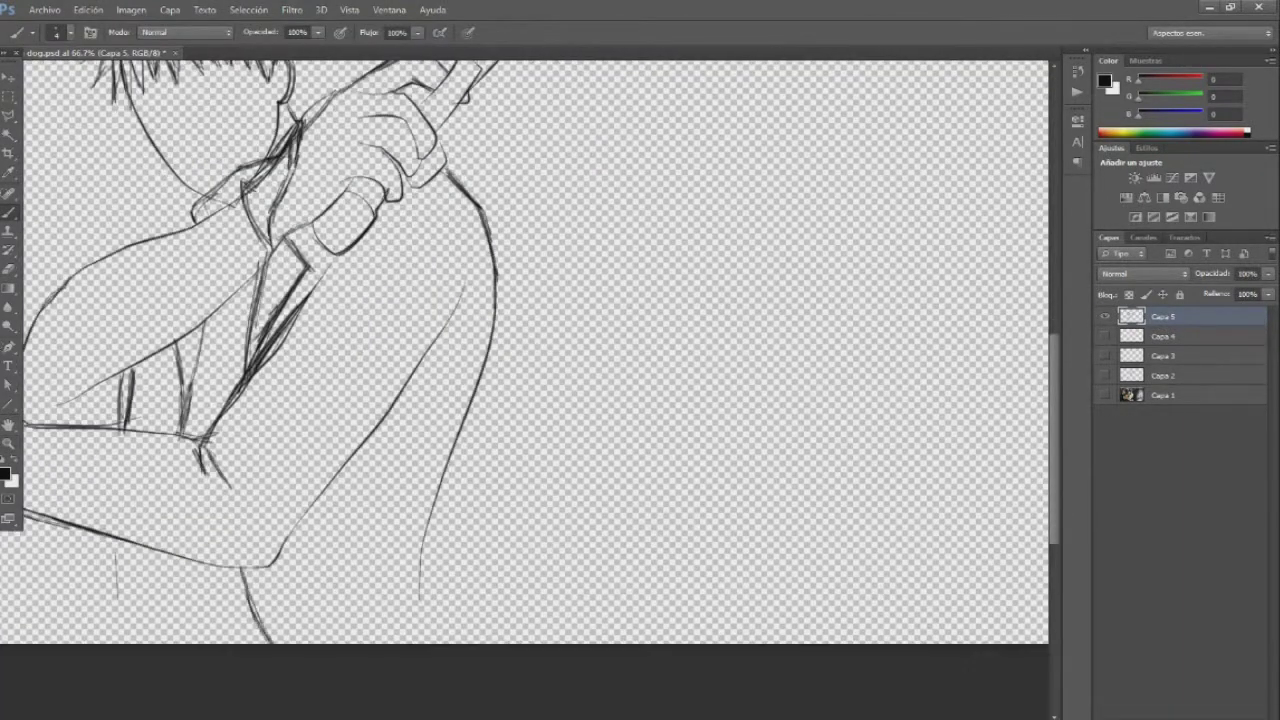
scroll(525, 390, up, 3)
scroll(525, 390, up, 3)
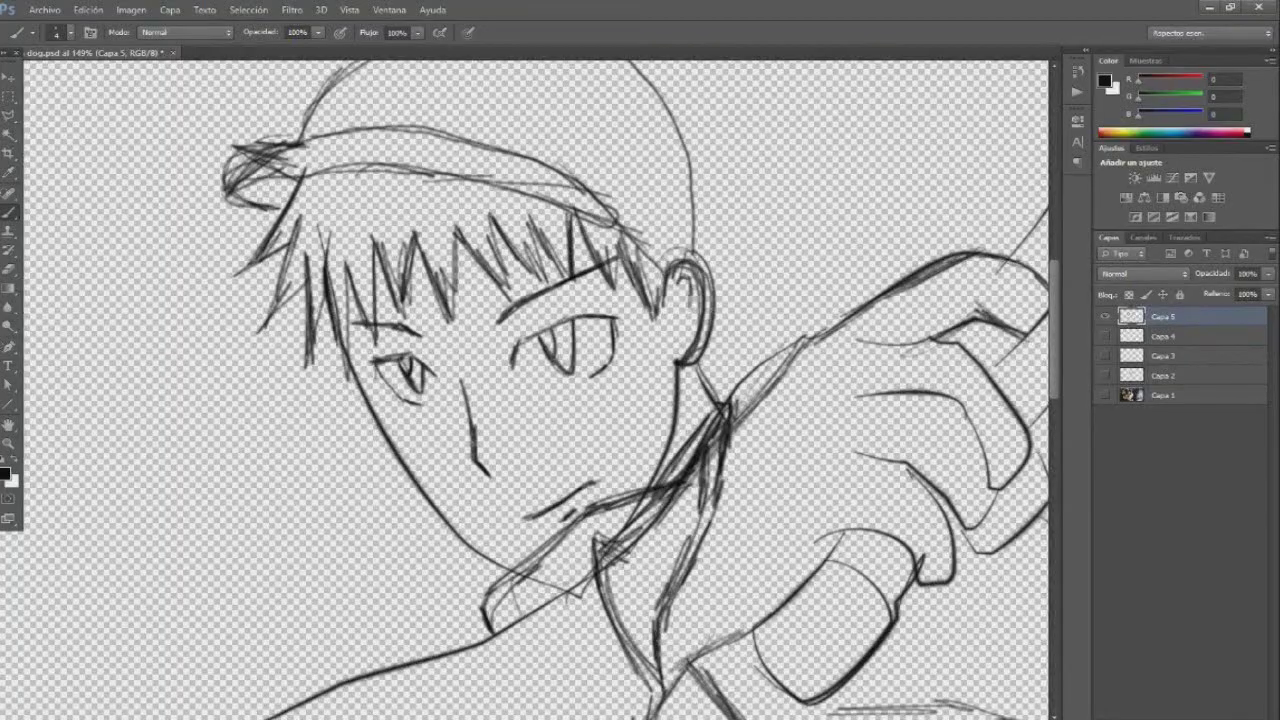
Thicken the outlines of the ear, spiky hair, cap brim and jaw with a larger black brush
drag(690, 280, 684, 345)
mouse_move(300, 182)
mouse_down()
mouse_move(256, 328)
mouse_move(348, 380)
mouse_move(420, 330)
mouse_move(510, 300)
mouse_move(575, 290)
mouse_move(660, 330)
mouse_move(500, 565)
mouse_move(690, 455)
mouse_up()
drag(684, 345, 690, 366)
scroll(540, 390, up, 3)
mouse_move(205, 348)
mouse_down()
mouse_move(232, 296)
mouse_move(620, 318)
mouse_move(322, 222)
mouse_move(470, 150)
mouse_move(690, 350)
mouse_move(700, 402)
mouse_up()
scroll(540, 390, down, 5)
Go over the collar and neck opening lines below the chin with thicker strokes
drag(722, 280, 656, 505)
drag(590, 350, 505, 435)
drag(585, 340, 655, 535)
Thicken the finger and thumb outlines of the raised hand holding the gun
scroll(540, 390, up, 2)
drag(800, 390, 955, 460)
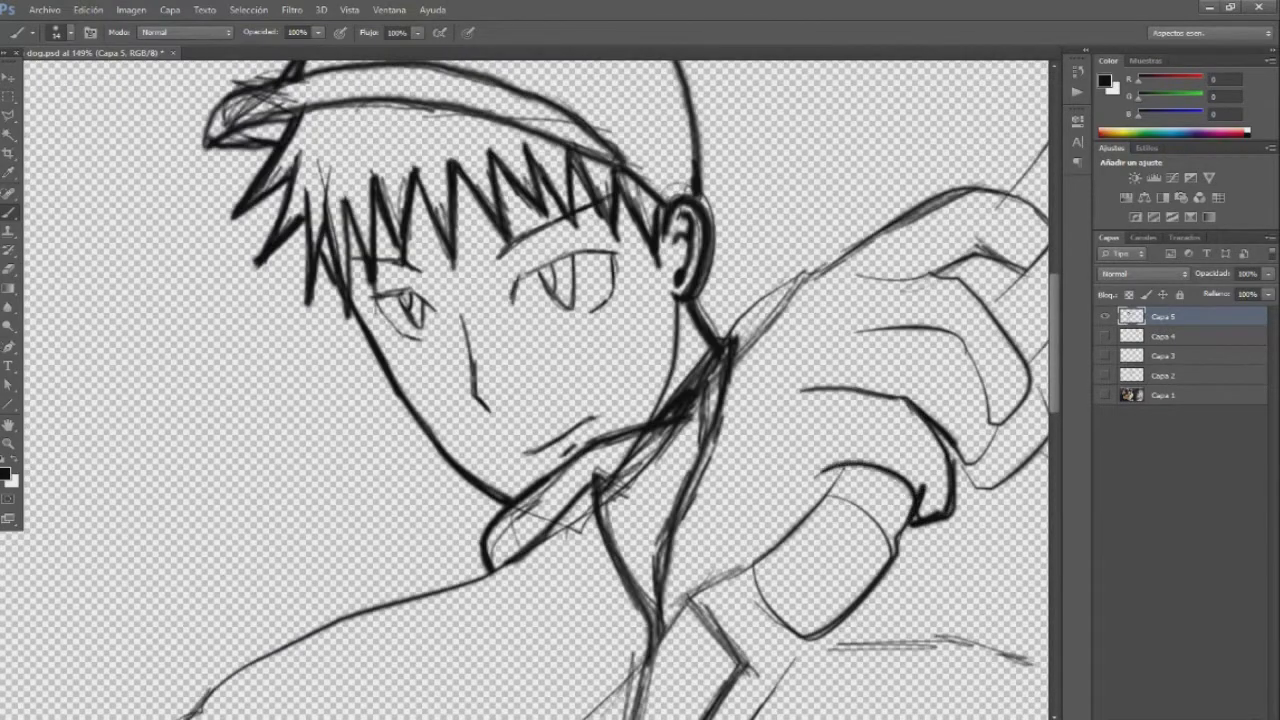
drag(834, 326, 965, 462)
drag(862, 277, 992, 420)
drag(844, 470, 700, 640)
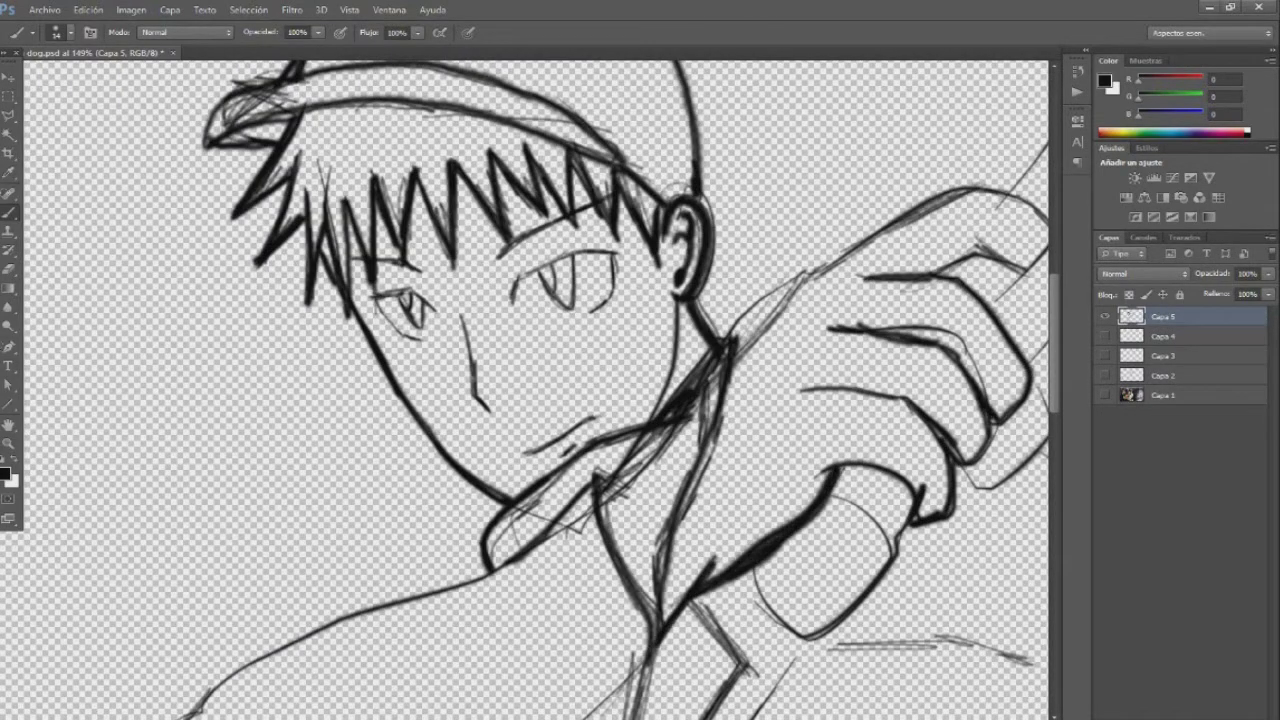
Thicken the crown of the cap and the upper contour of the raised hand
scroll(540, 390, down, 3)
scroll(540, 390, up, 4)
mouse_move(376, 420)
mouse_down()
mouse_move(512, 306)
mouse_move(680, 216)
mouse_up()
drag(680, 216, 775, 278)
scroll(540, 390, up, 2)
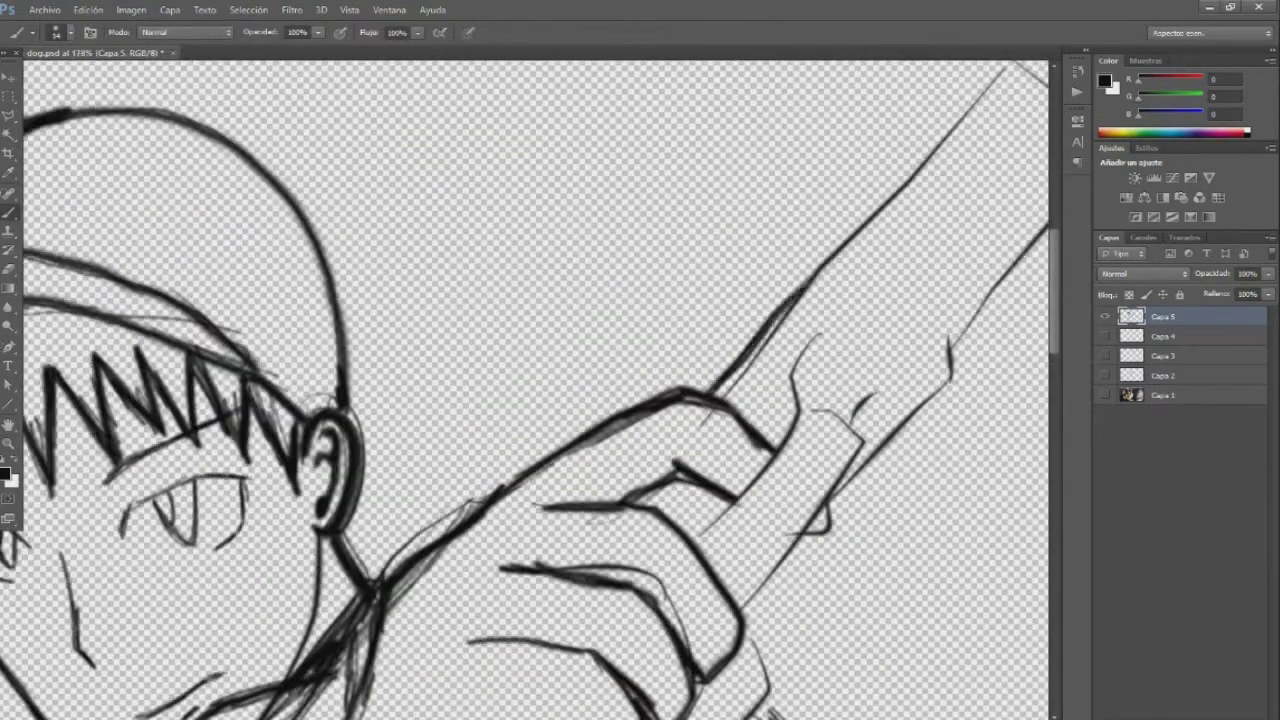
Strengthen the lines around the raised wrist and the coat's lapels
scroll(540, 390, down, 10)
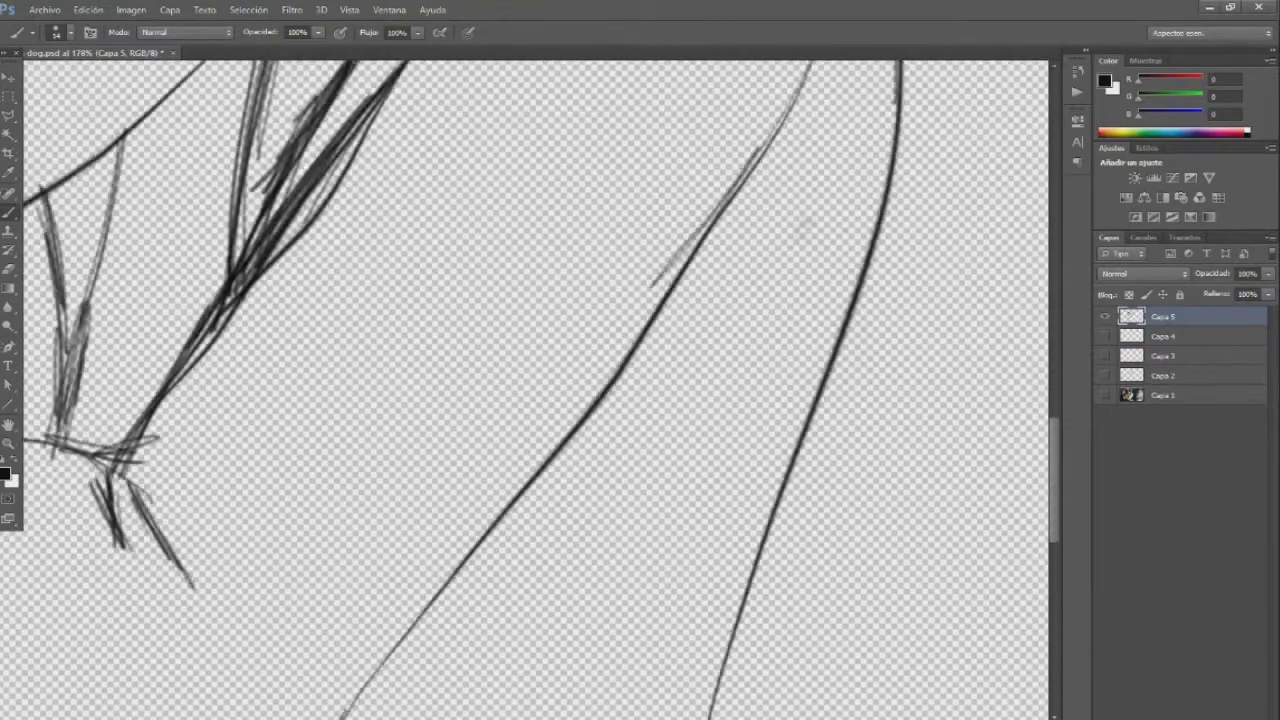
scroll(530, 390, up, 8)
drag(774, 270, 656, 432)
scroll(530, 390, down, 3)
drag(604, 194, 528, 284)
drag(440, 285, 500, 350)
drag(390, 310, 445, 385)
drag(390, 380, 295, 640)
drag(440, 382, 300, 635)
scroll(530, 390, down, 3)
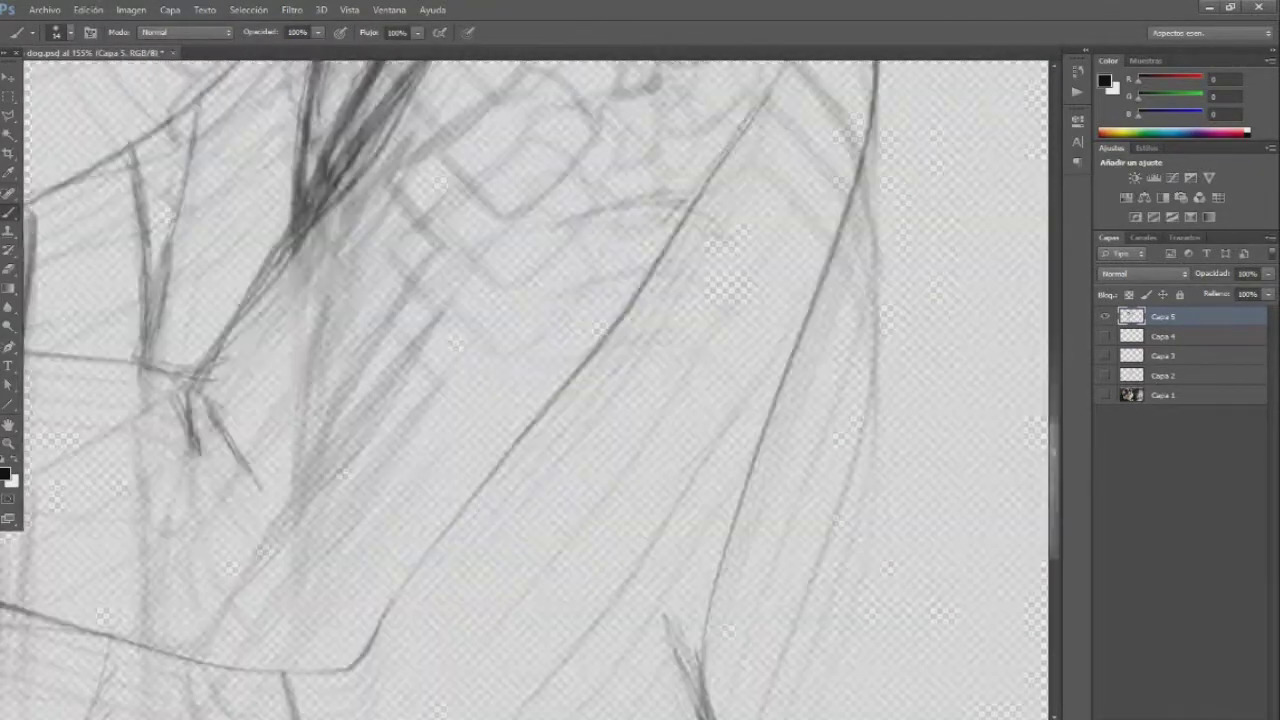
Thicken the inner line of the near sleeve and the fold lines at the elbow crease
drag(805, 192, 472, 690)
drag(190, 562, 260, 678)
drag(304, 408, 196, 560)
drag(490, 160, 310, 400)
Thicken the coat's lower front edges and the contour around the near elbow
scroll(530, 390, down, 3)
drag(290, 300, 345, 478)
drag(700, 300, 760, 475)
scroll(530, 270, left, 3)
drag(170, 130, 840, 302)
drag(1030, 62, 842, 305)
drag(600, 275, 500, 478)
drag(475, 238, 372, 478)
Thicken the upper and lower edges of the horizontal forearm and its cuff
scroll(530, 390, up, 3)
drag(171, 371, 840, 530)
drag(165, 150, 160, 355)
drag(220, 190, 690, 225)
scroll(530, 390, up, 3)
Place the Aiden_Pearce_(Concept-Full) reference image in the empty area to the right of the drawn figure
key(ctrl+0)
click(44, 9)
click(57, 246)
drag(543, 400, 886, 400)
key(Return)
Paint the near sleeve and the back of the coat brown (RGB 111, 90, 77) on a layer below the line art
key(b)
scroll(530, 390, down, 1)
mouse_move(390, 560)
mouse_down()
mouse_move(517, 539)
mouse_move(540, 515)
mouse_up()
drag(400, 600, 580, 400)
mouse_move(480, 450)
mouse_down()
mouse_move(580, 340)
mouse_move(610, 420)
mouse_move(460, 700)
mouse_move(570, 650)
mouse_up()
Fill the far sleeve, the horizontal forearm and the rest of the coat with the same brown, adjusting the brush size
click(70, 32)
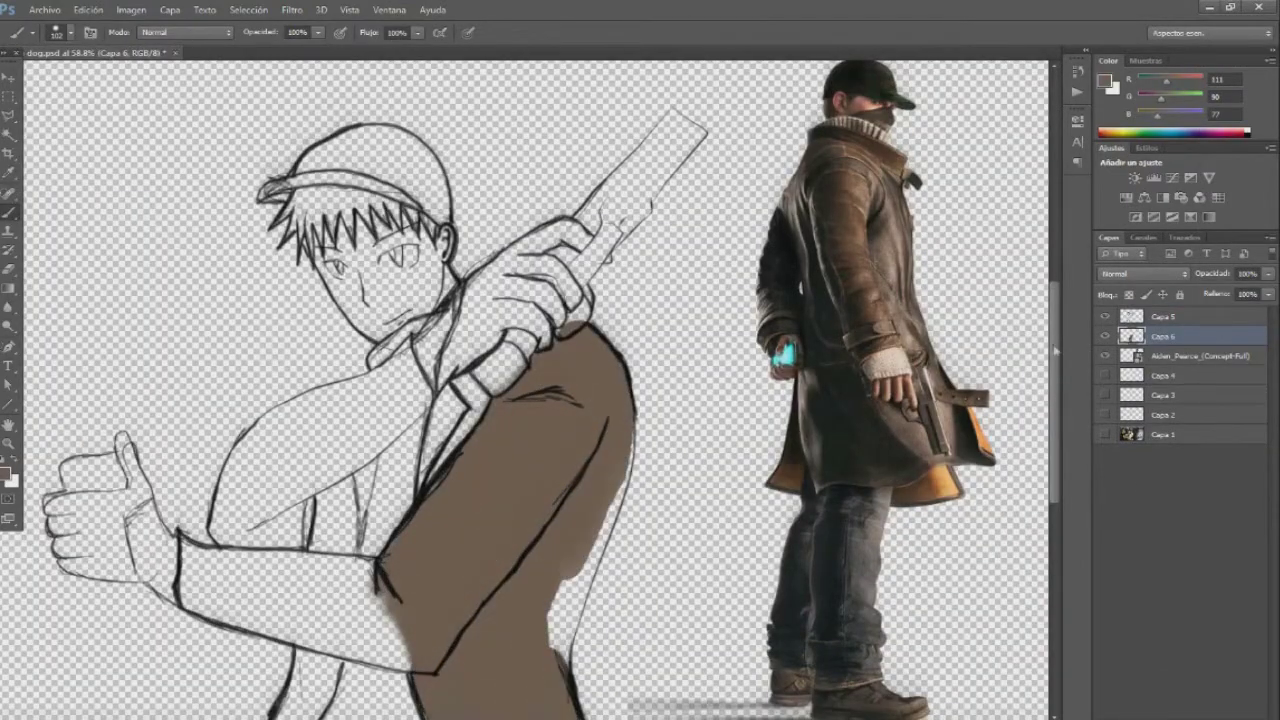
scroll(530, 390, down, 2)
mouse_move(300, 590)
mouse_down()
mouse_move(200, 455)
mouse_move(380, 420)
mouse_move(240, 320)
mouse_move(410, 240)
mouse_up()
drag(250, 300, 415, 225)
click(70, 32)
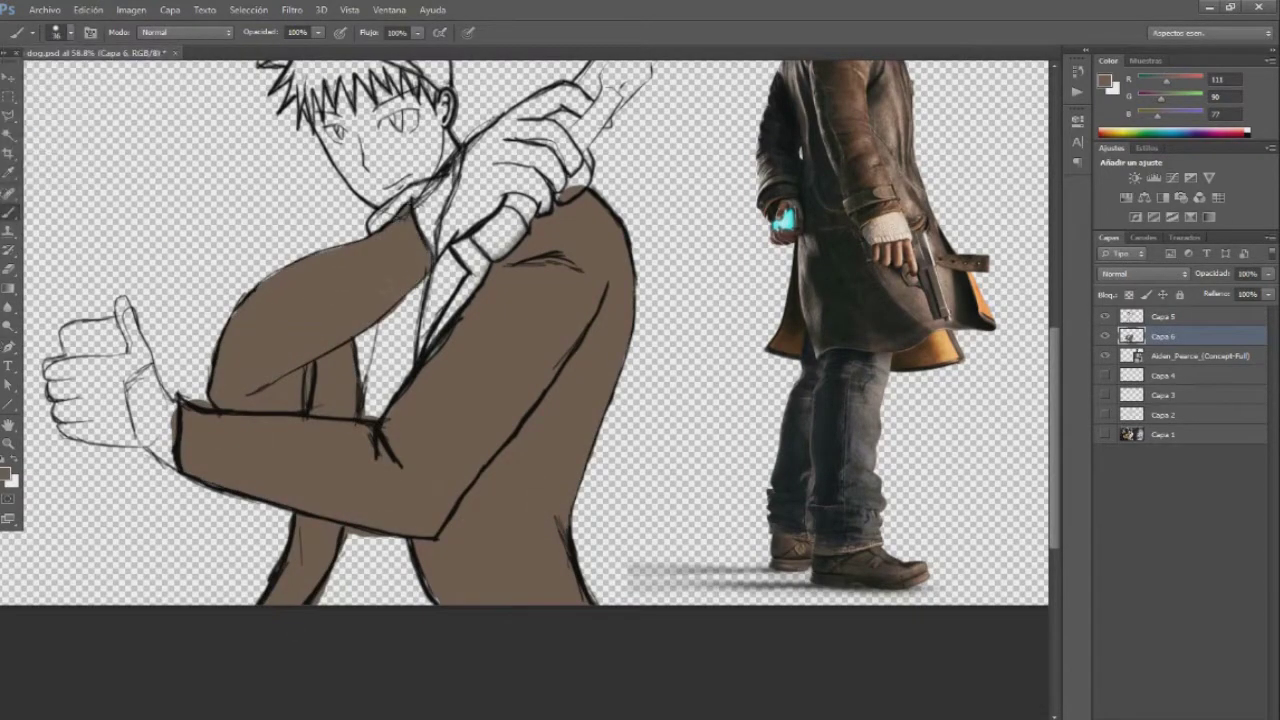
Pick a pale yellow foreground colour and paint the shirt between the coat's front edges and below the forearm
scroll(525, 390, up, 2)
key(x)
key(d)
key(x)
click(6, 473)
click(837, 402)
click(1143, 391)
drag(392, 435, 388, 492)
drag(395, 645, 345, 705)
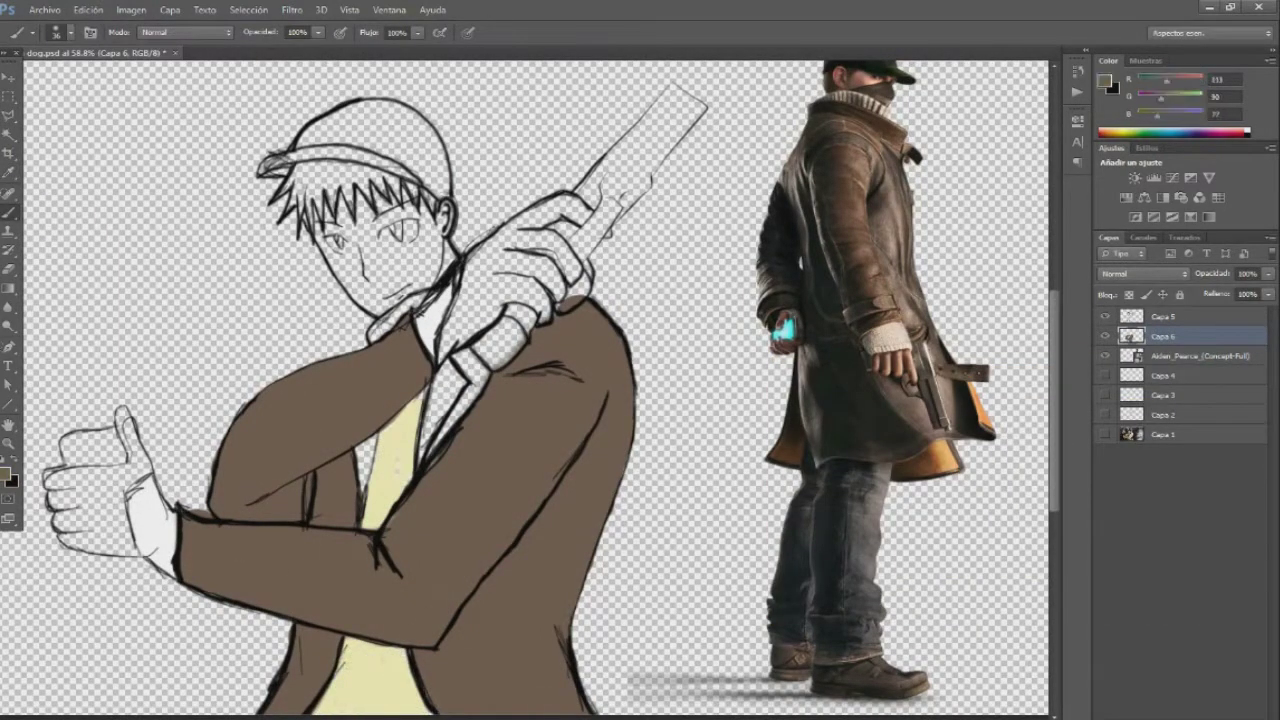
Paint the coat collar grey 515151 and colour the lapel and its lining with orange-brown and brown tones sampled from the reference coat
click(6, 473)
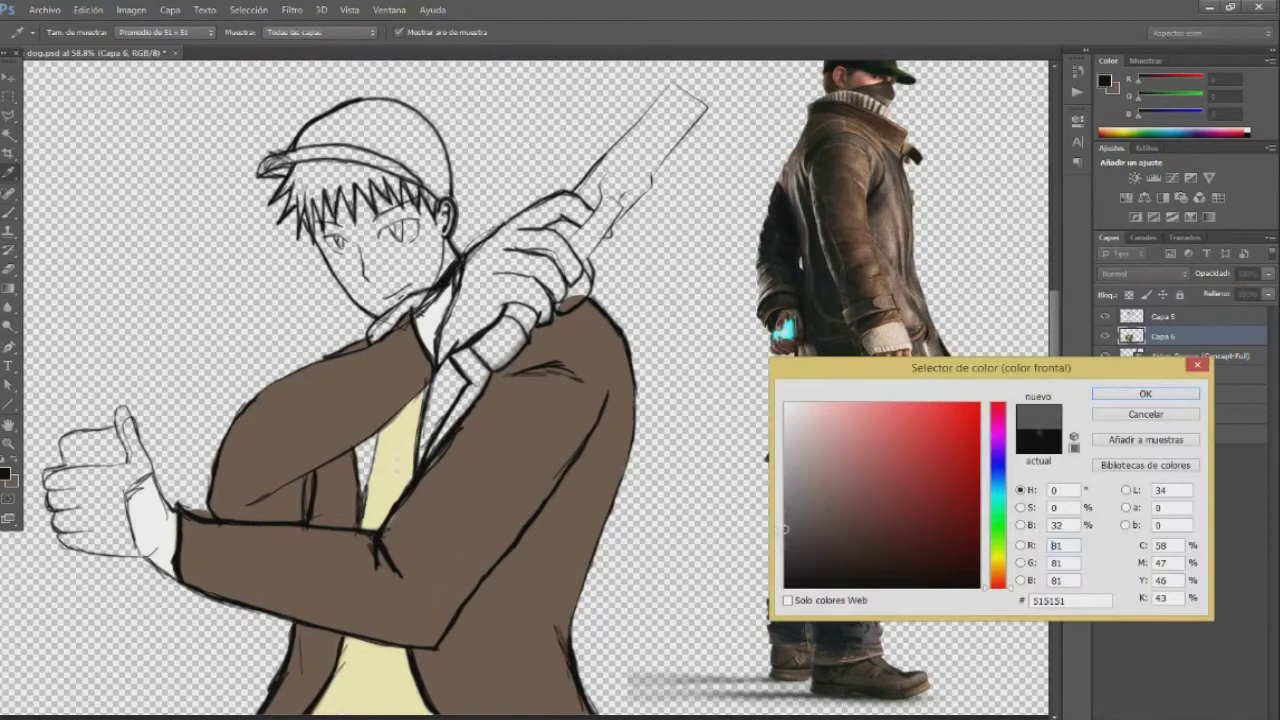
key(Return)
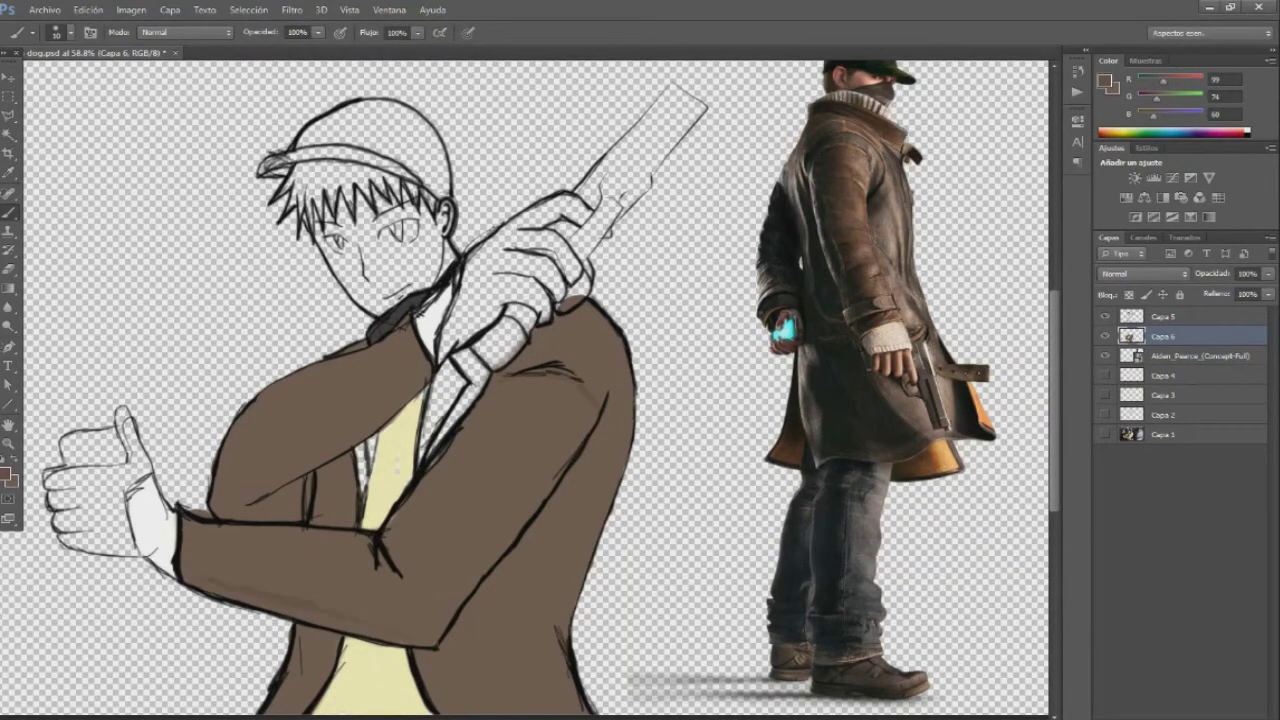
alt+click(936, 459)
alt+click(950, 458)
alt+click(955, 452)
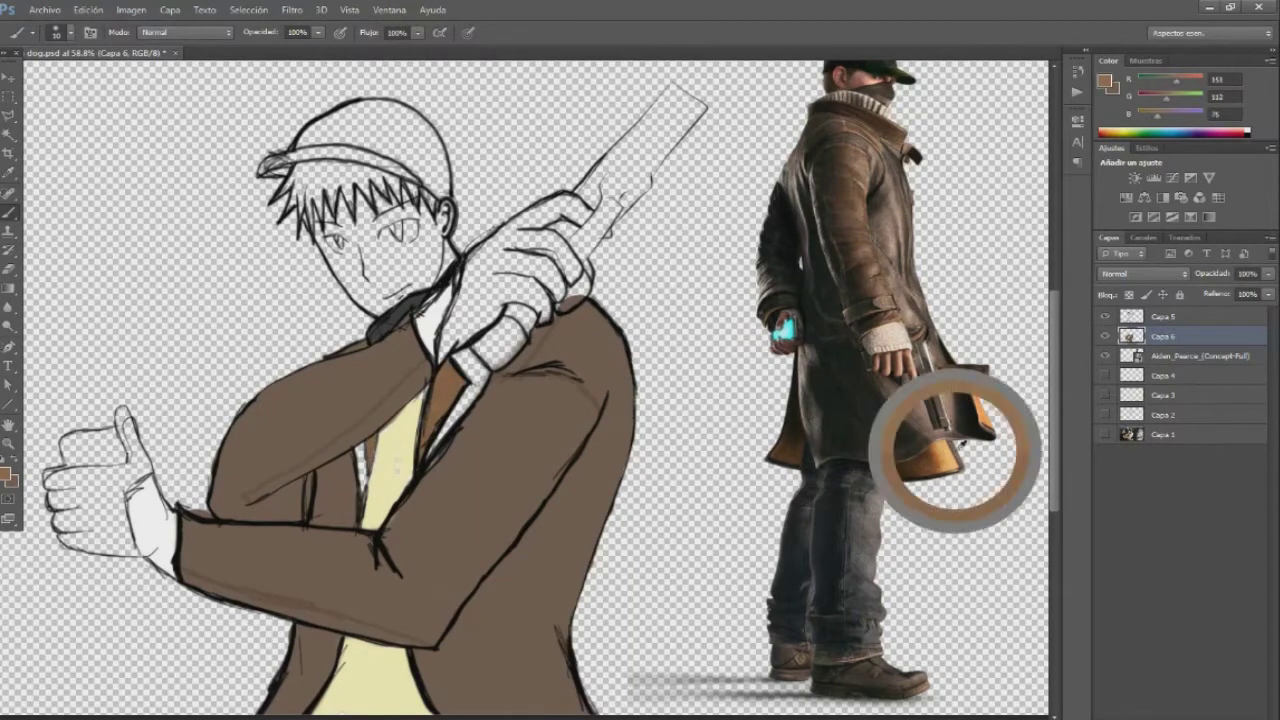
click(70, 32)
key(Return)
drag(446, 440, 470, 360)
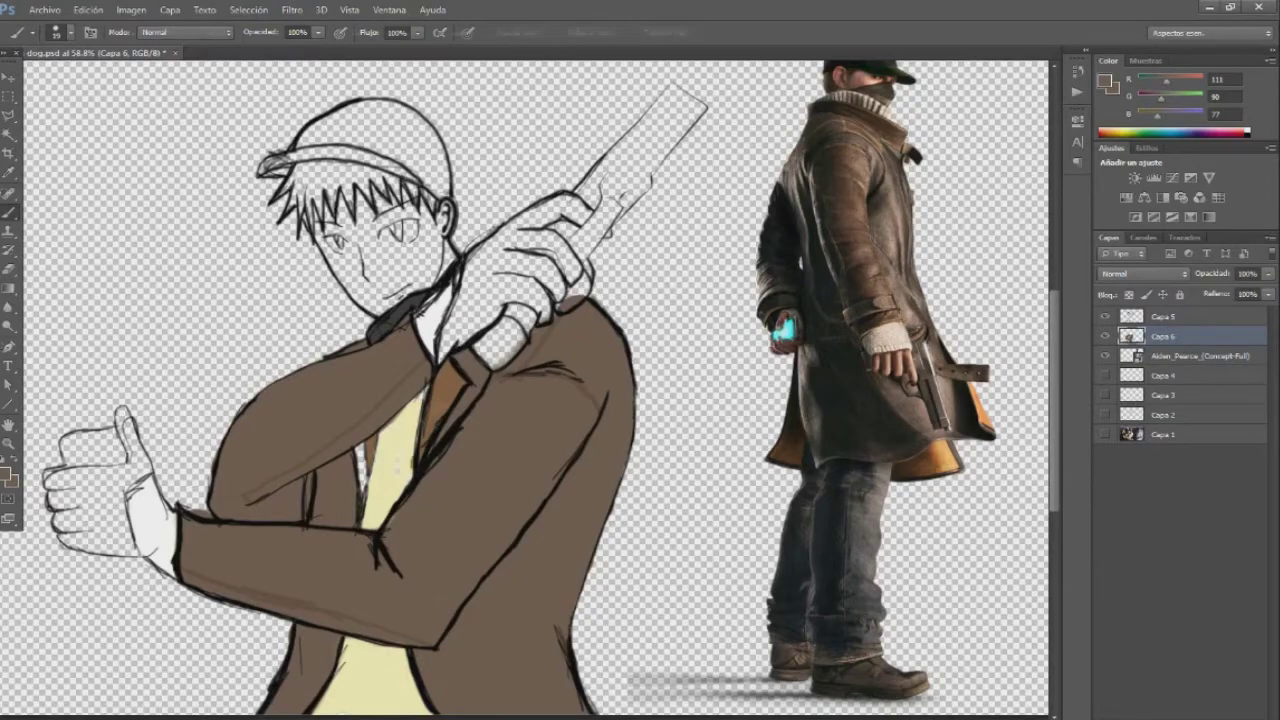
Fill the cap's crown and brim with a very dark green-black
scroll(455, 448, up, 2)
key(z)
key(ctrl+0)
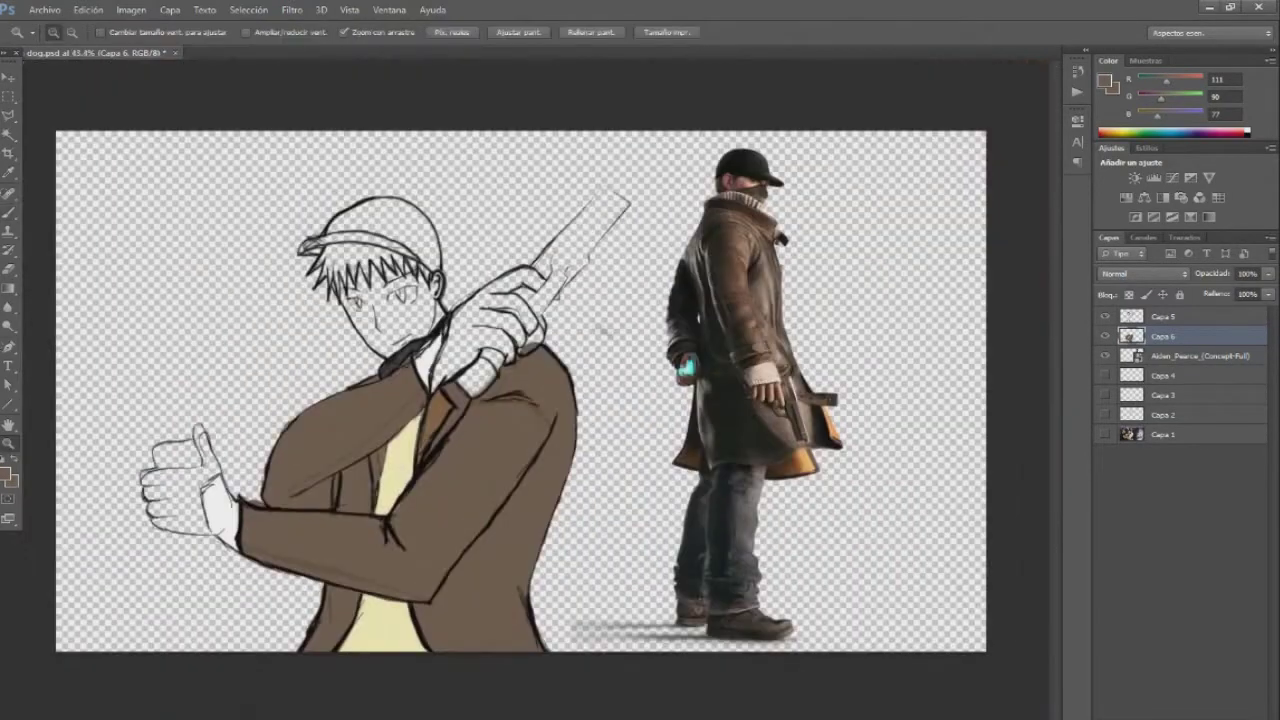
key(ctrl+plus)
key(ctrl+plus)
key(ctrl+plus)
key(ctrl+minus)
key(ctrl+minus)
key(ctrl+minus)
key(b)
mouse_move(350, 280)
mouse_down()
mouse_move(500, 240)
mouse_move(700, 400)
mouse_move(690, 260)
mouse_move(600, 220)
mouse_up()
mouse_move(400, 240)
mouse_down()
mouse_move(540, 190)
mouse_move(620, 180)
mouse_up()
mouse_move(240, 355)
mouse_down()
mouse_move(460, 305)
mouse_move(630, 360)
mouse_up()
key(z)
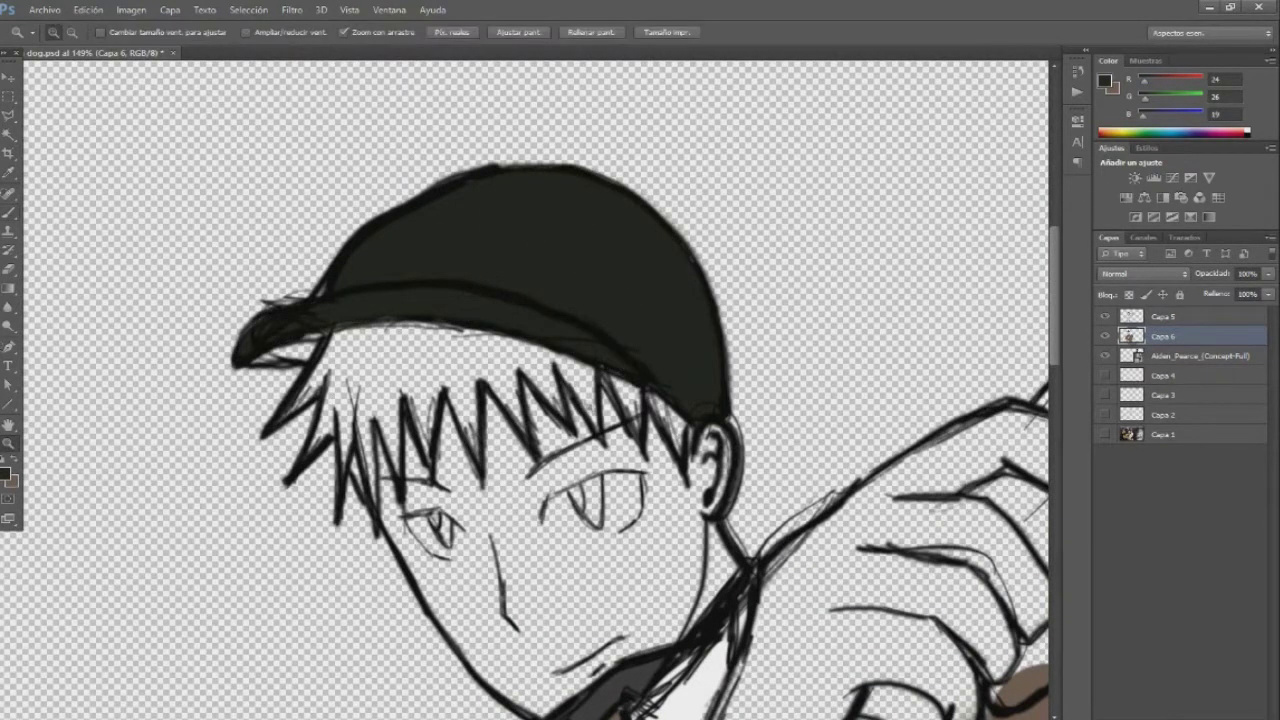
Repaint both sleeves in a darker, warmer brown with a resized brush
key(ctrl+minus)
key(ctrl+minus)
mouse_move(900, 400)
mouse_down()
mouse_move(390, 313)
mouse_move(545, 310)
mouse_up()
click(60, 32)
key(Return)
mouse_move(570, 430)
mouse_down()
mouse_move(440, 630)
mouse_move(220, 575)
mouse_up()
drag(420, 600, 575, 330)
drag(620, 400, 560, 520)
drag(215, 545, 400, 560)
scroll(520, 400, down, 1)
drag(245, 500, 420, 360)
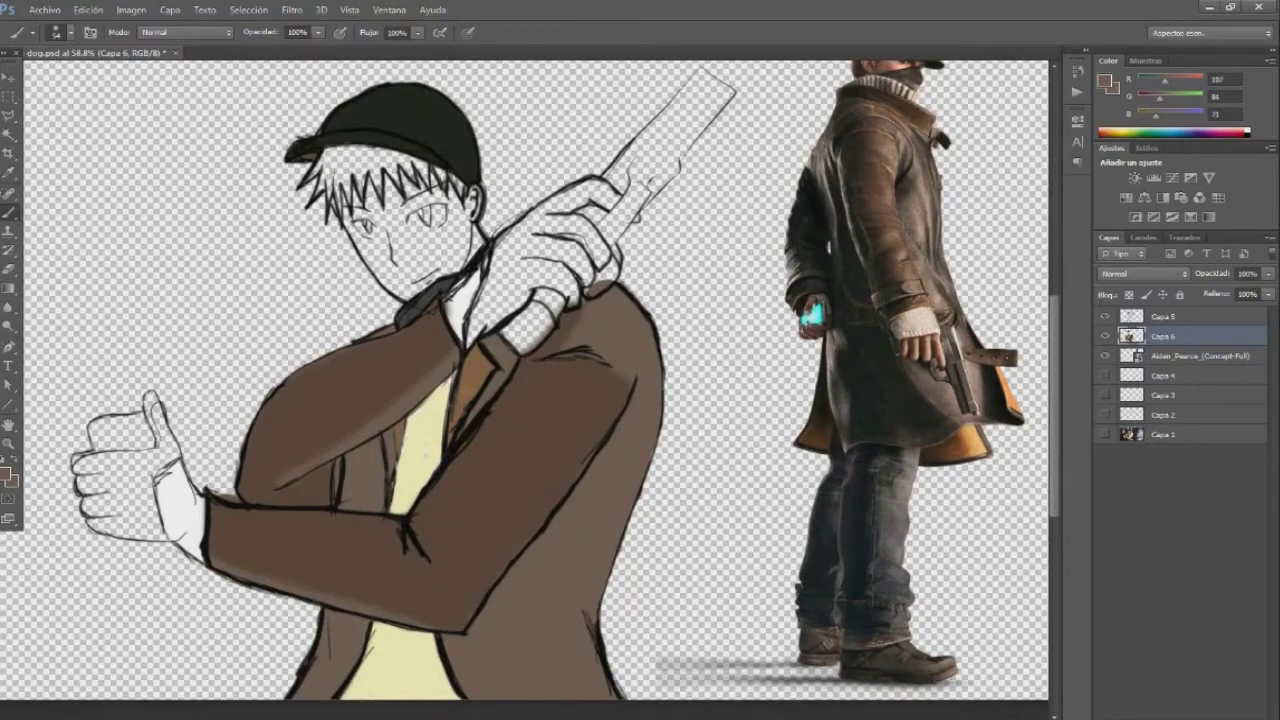
Select the light brown coat areas by colour range and paint the coat's body dark grey
scroll(525, 390, up, 2)
key(z)
key(i)
drag(766, 314, 766, 337)
click(248, 9)
click(300, 150)
key(Return)
key(b)
mouse_move(470, 670)
mouse_down()
mouse_move(560, 520)
mouse_move(590, 420)
mouse_move(515, 360)
mouse_up()
drag(260, 510, 420, 390)
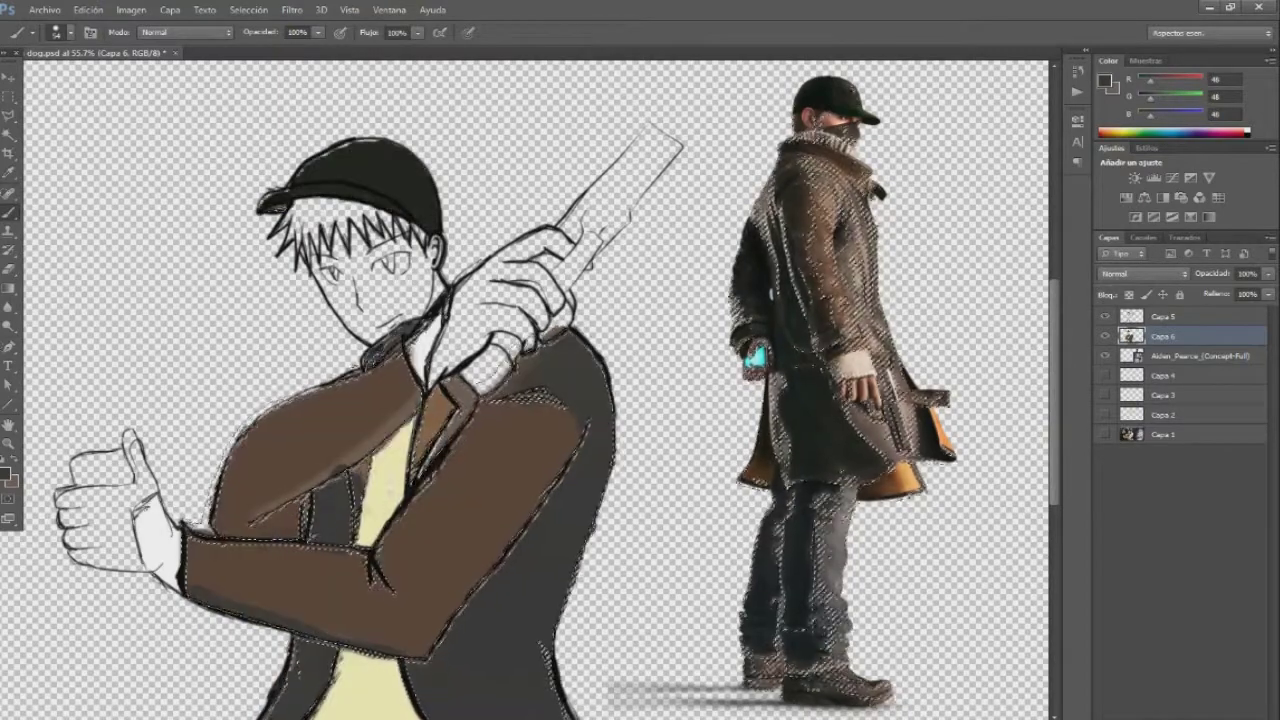
Paint dark grey shading along the lower edge of the sleeves, then clear the selection
drag(250, 520, 420, 400)
drag(260, 580, 450, 440)
alt+click(534, 514)
click(57, 32)
double_click(100, 137)
key(ctrl+d)
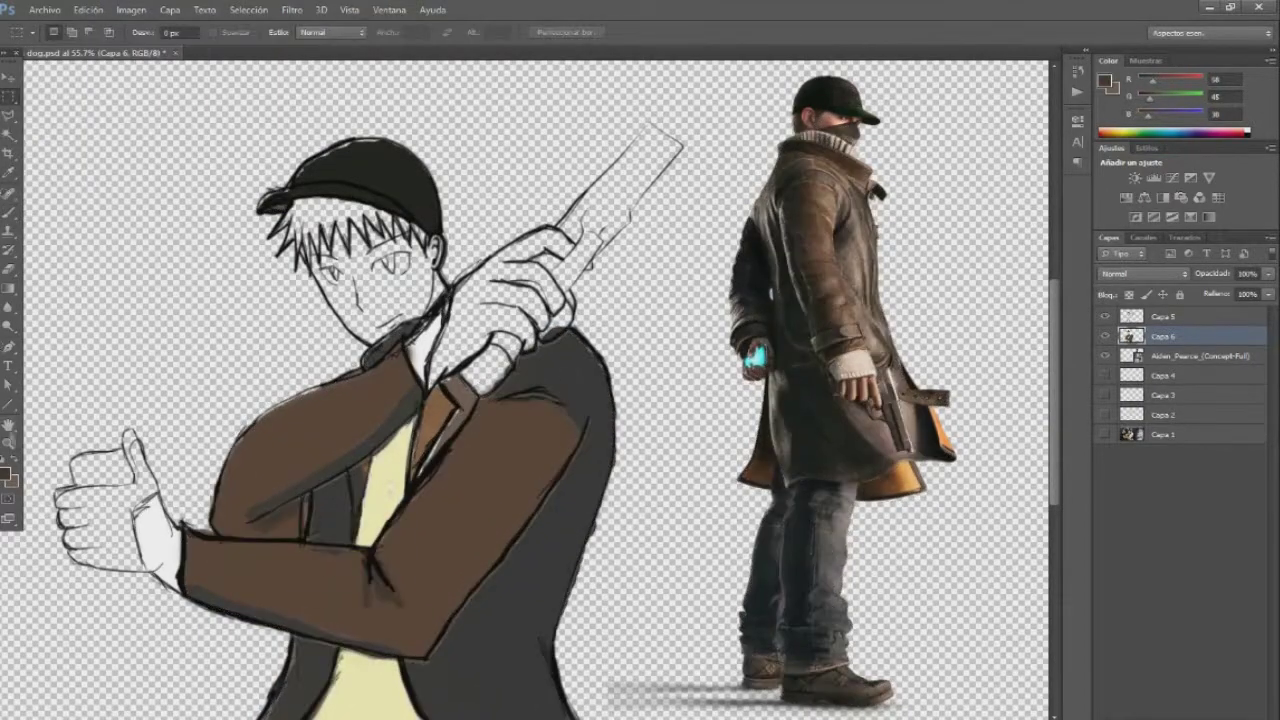
Sample the coat's dark grey and extend the shadow along the outer edge of the near upper arm up to the shoulder
alt+scroll(527, 430, up, 2)
alt+click(563, 370)
scroll(527, 390, down, 2)
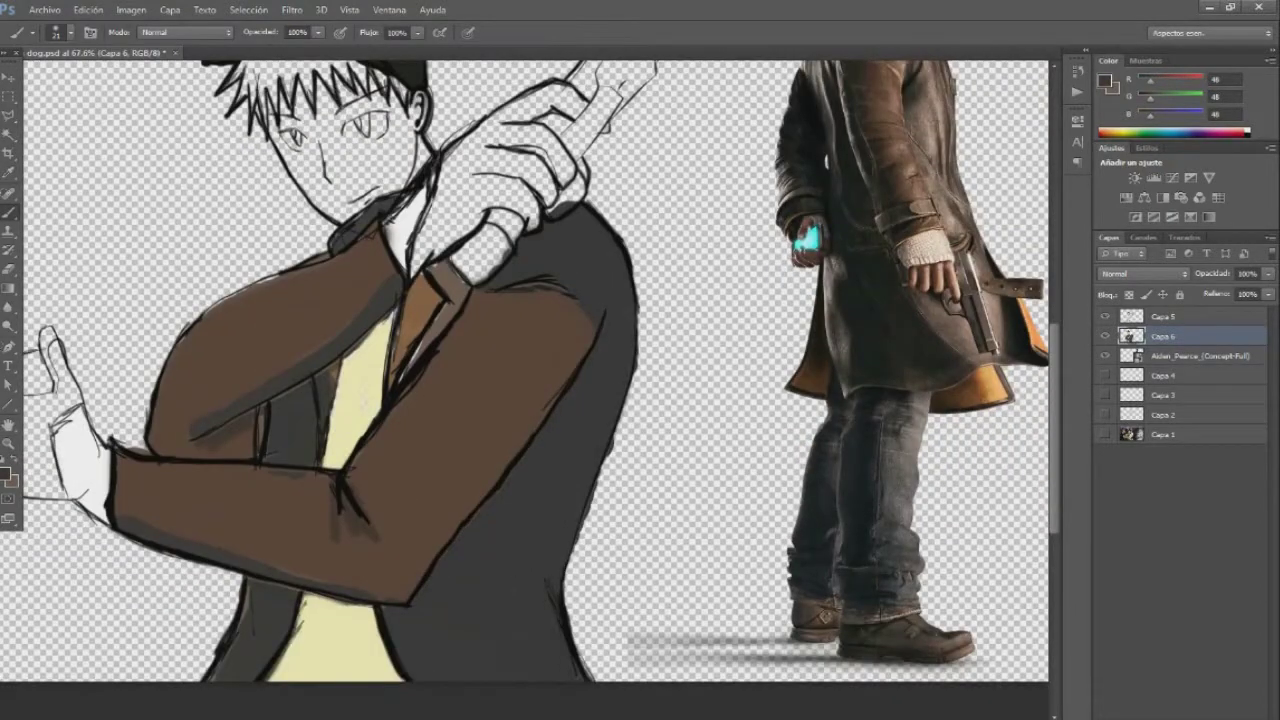
drag(395, 595, 590, 318)
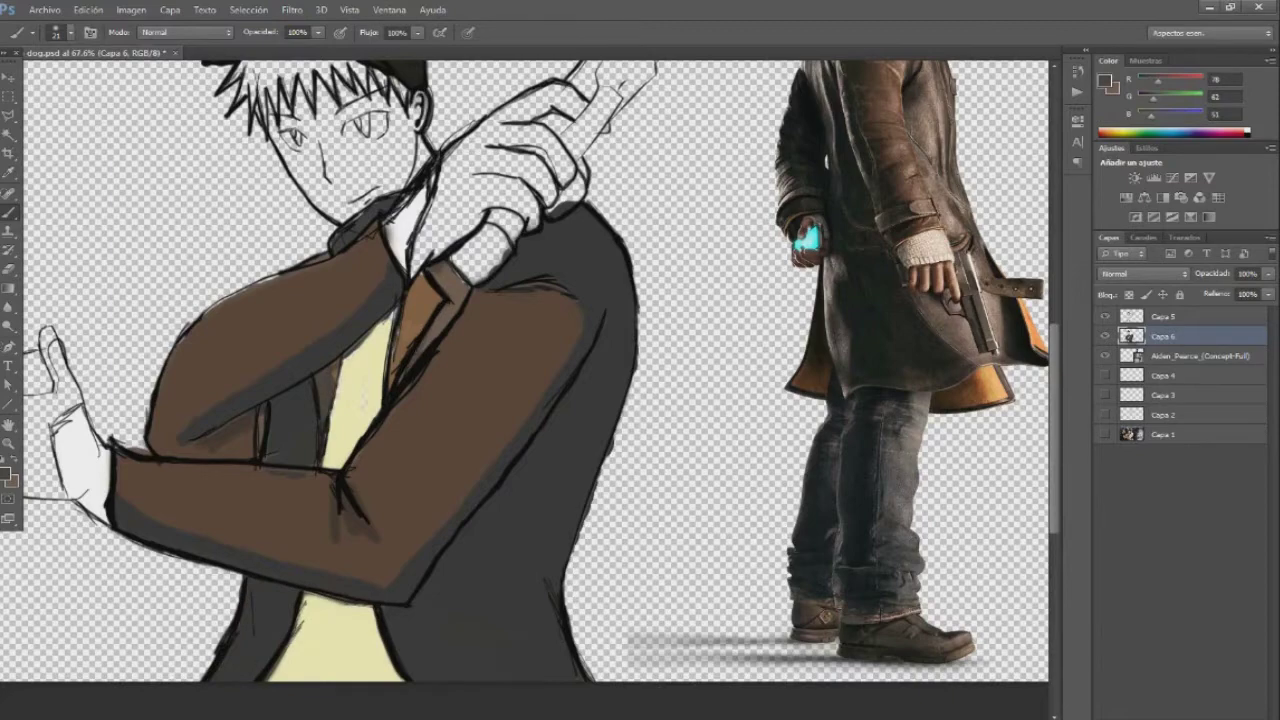
drag(590, 318, 530, 408)
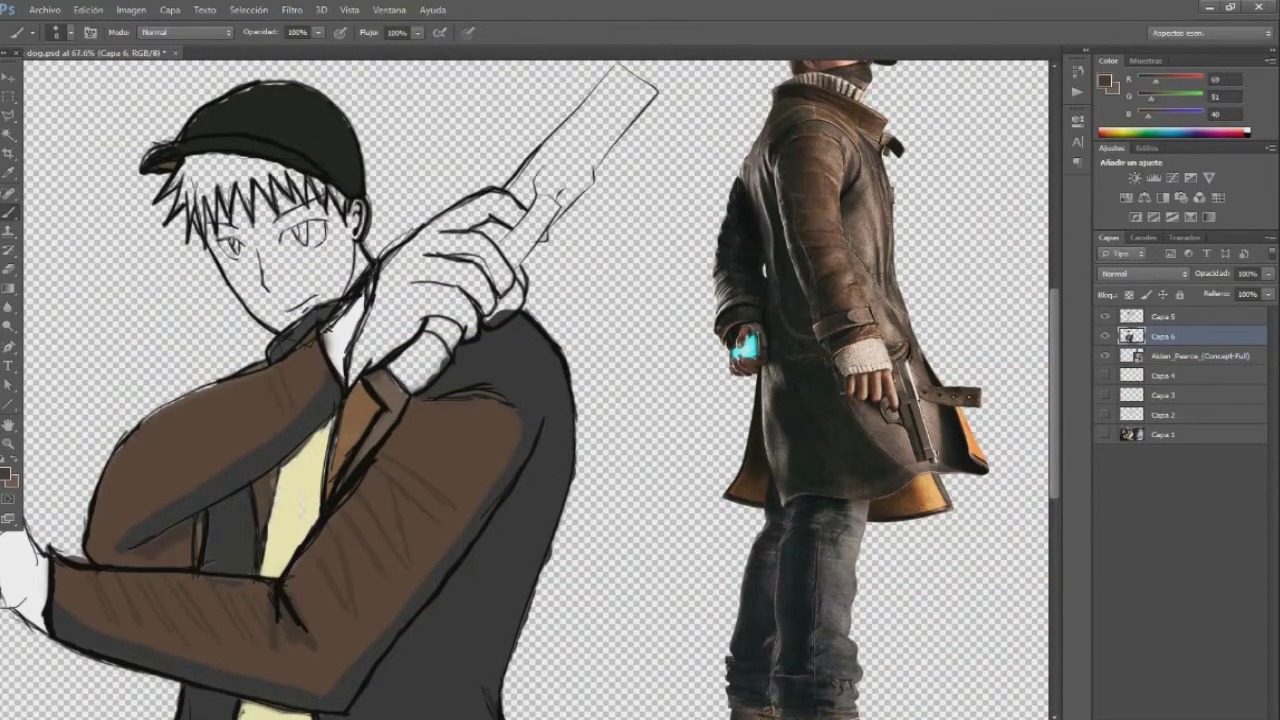
Paint the gun and the wrist cuff of the raised hand in near-black
click(70, 32)
alt+click(300, 545)
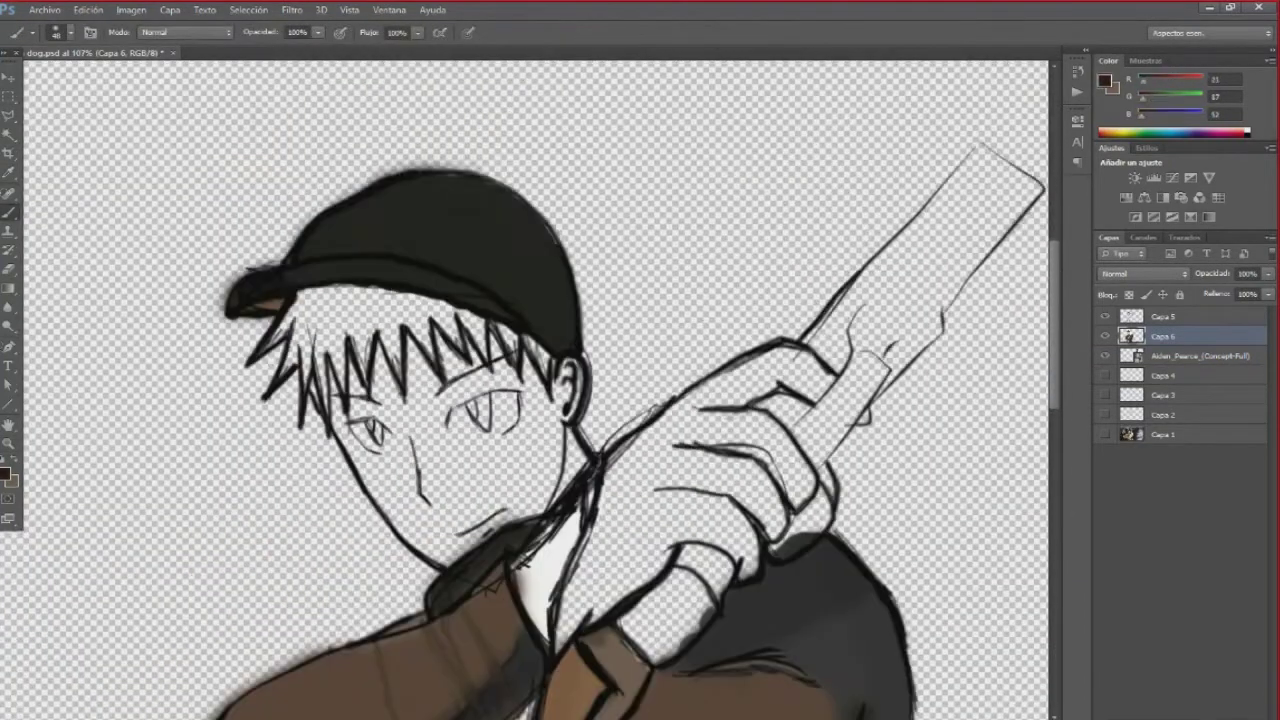
drag(760, 430, 990, 215)
drag(860, 260, 1000, 160)
drag(940, 210, 1040, 140)
drag(620, 660, 710, 590)
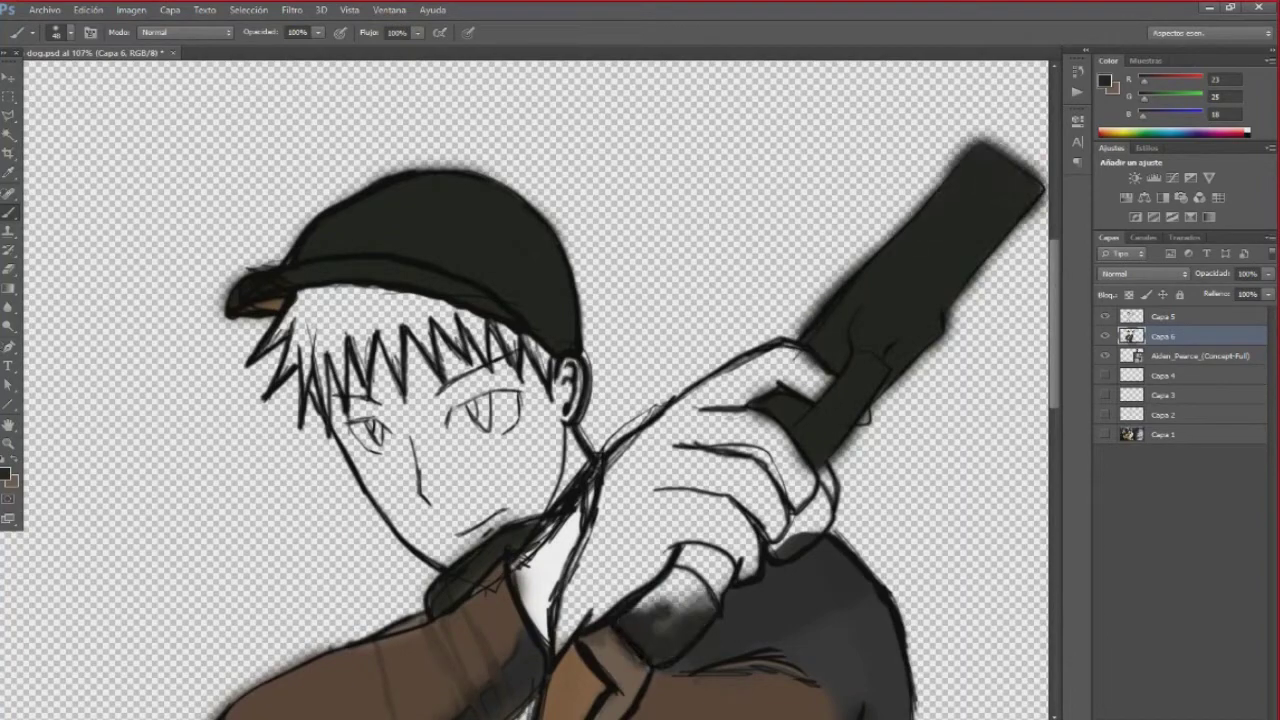
drag(630, 630, 740, 540)
Paint black strap bands across the cuffs of both coat sleeves
key(z)
key(e)
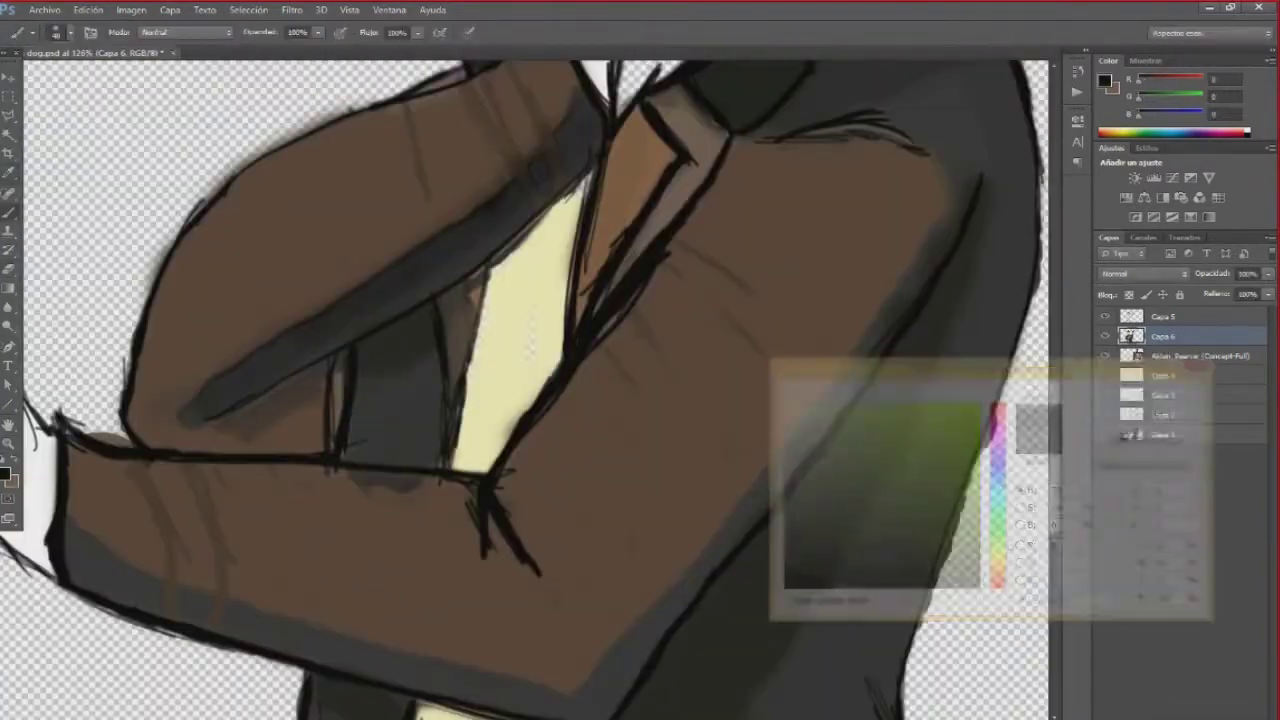
drag(170, 480, 190, 600)
scroll(530, 390, up, 3)
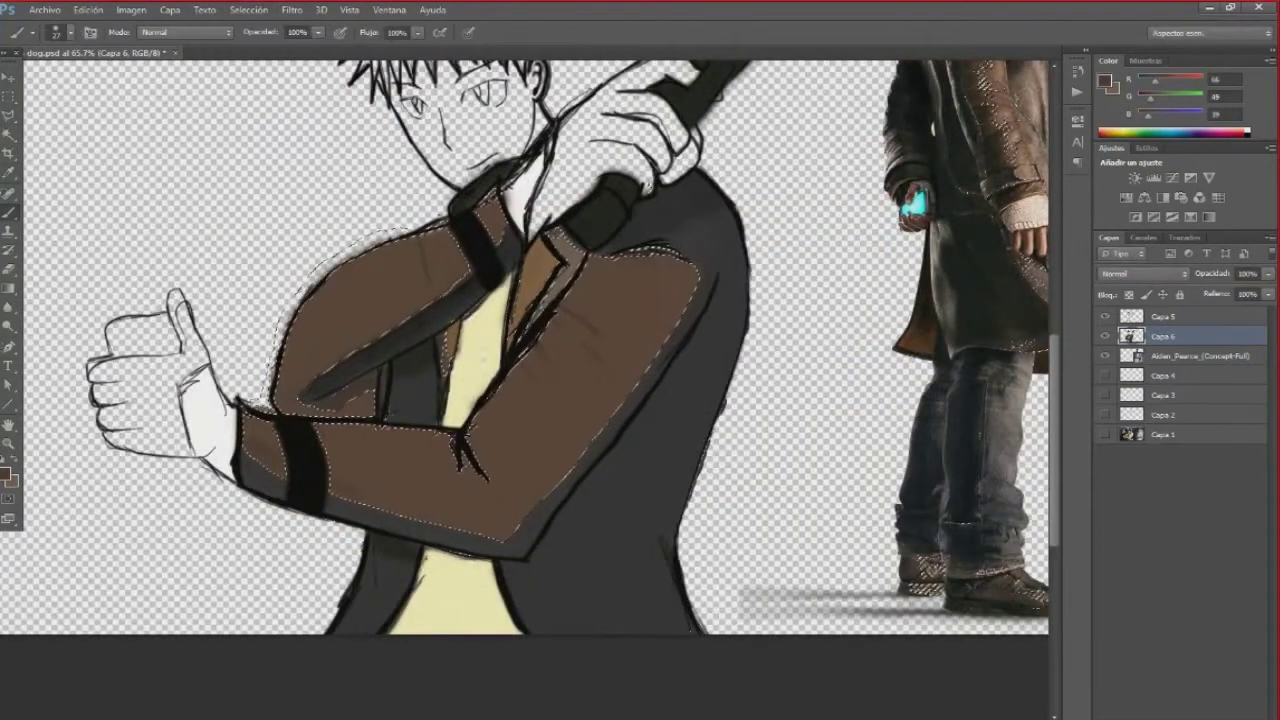
Shade the brown sleeves along their edges and folds in darker brown, and highlight their upper edges in lighter brown
key(bracketleft)
key(bracketright)
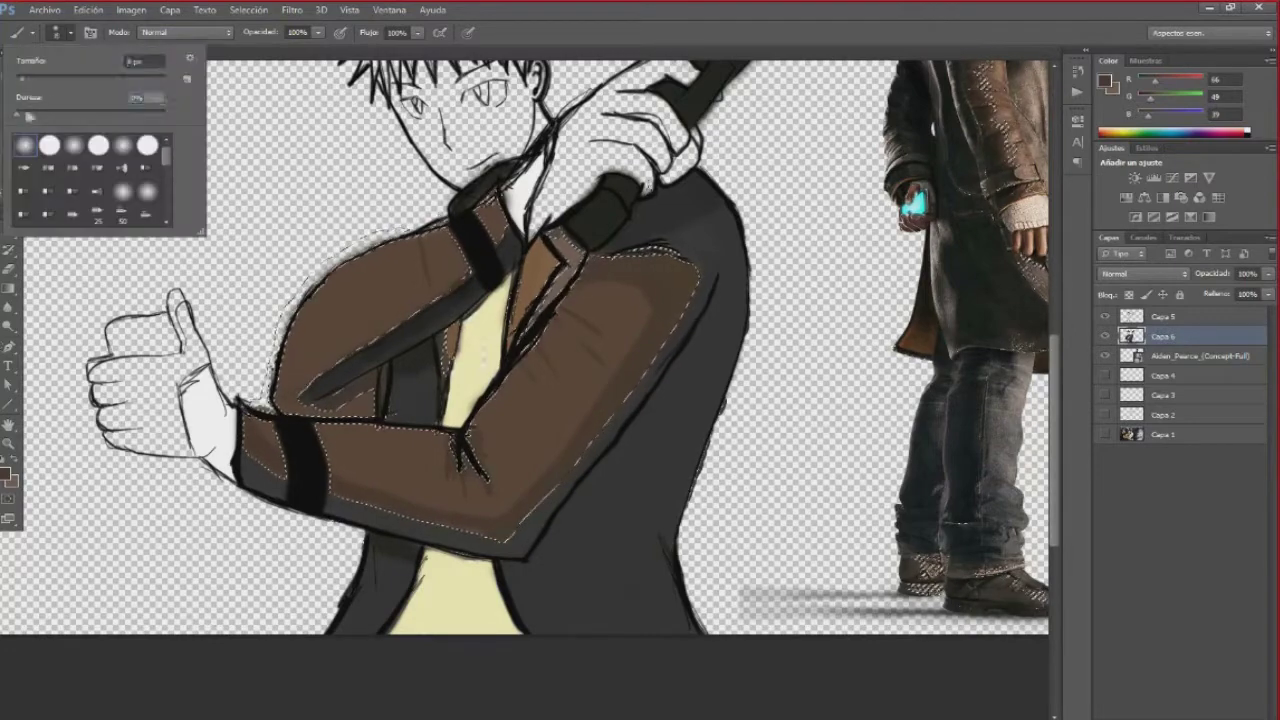
alt+click(600, 320)
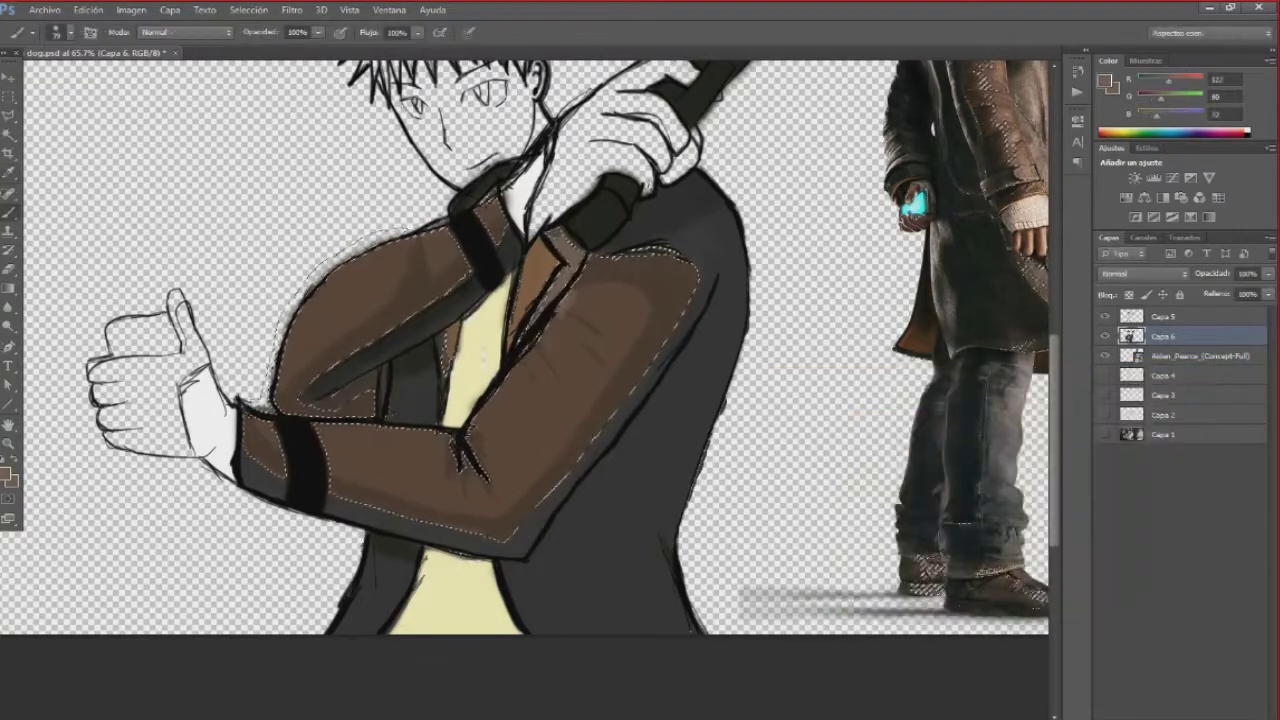
key(bracketleft)
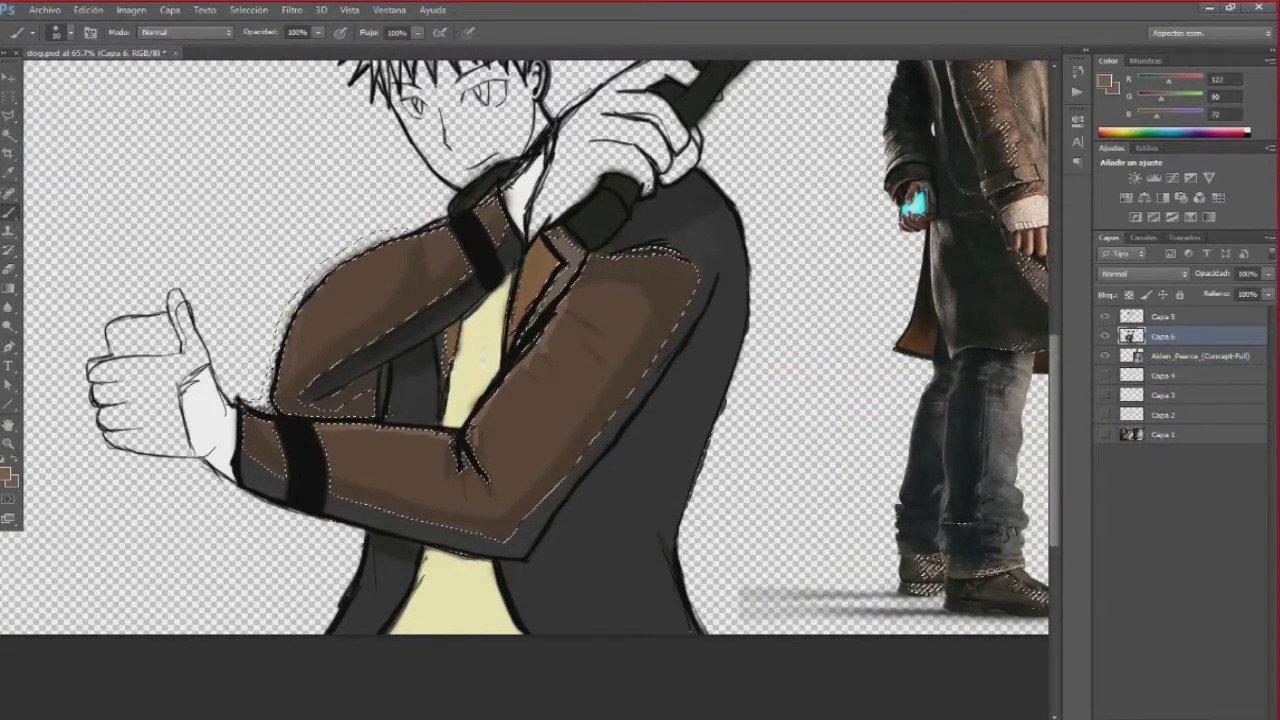
scroll(420, 322, up, 3)
key(bracketright)
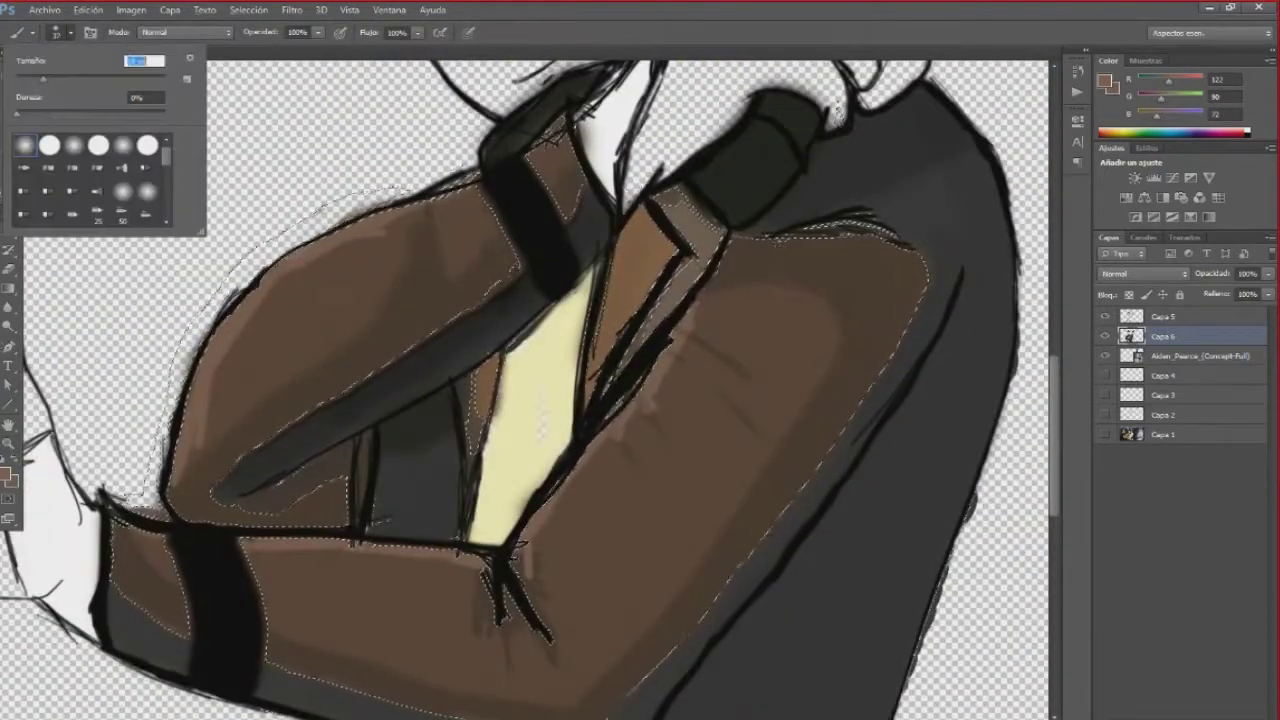
key(Return)
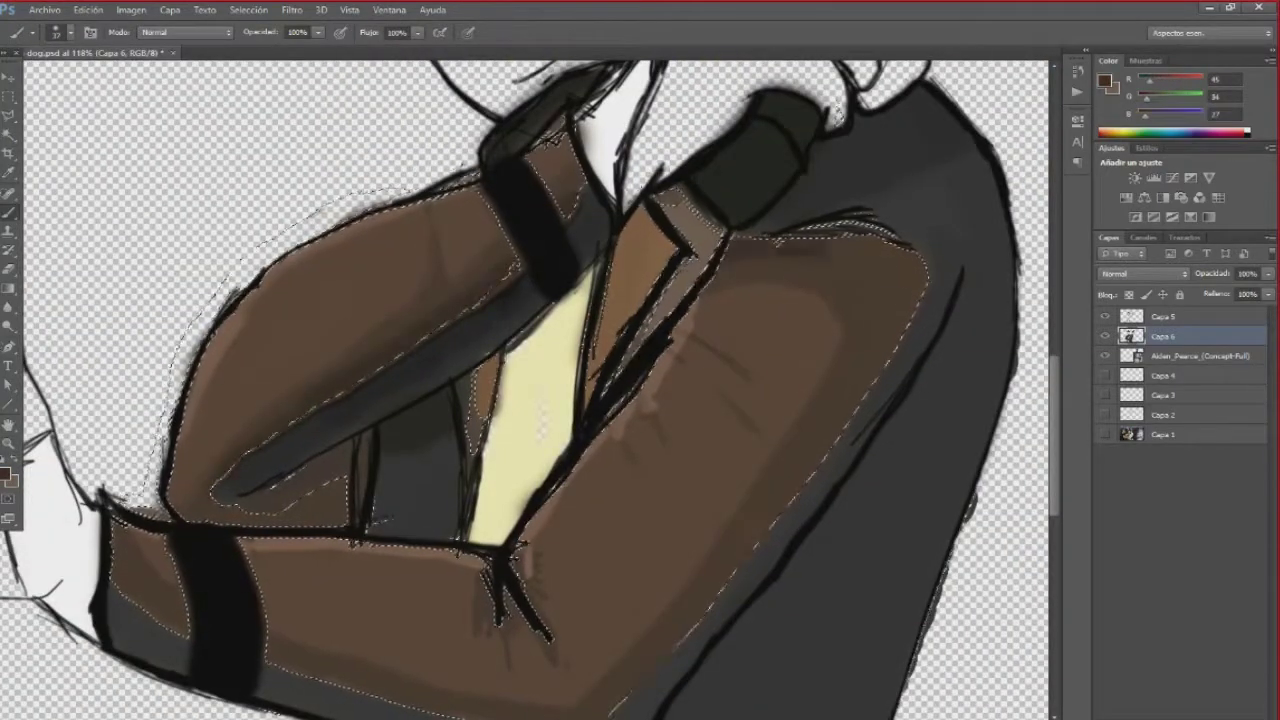
Select the coat's dark grey areas and paint subtle grey shading across the back, lower coat and sleeve undersides
scroll(550, 390, down, 2)
key(z)
key(ctrl+0)
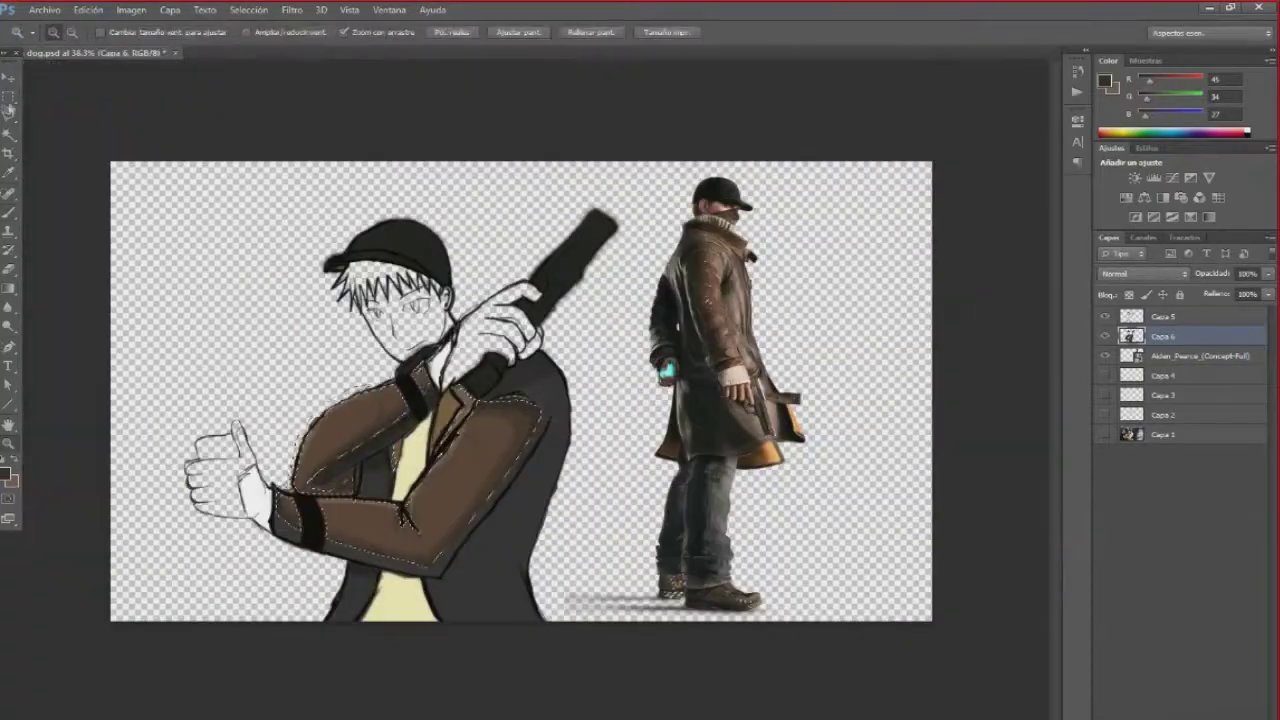
scroll(626, 654, up, 2)
key(b)
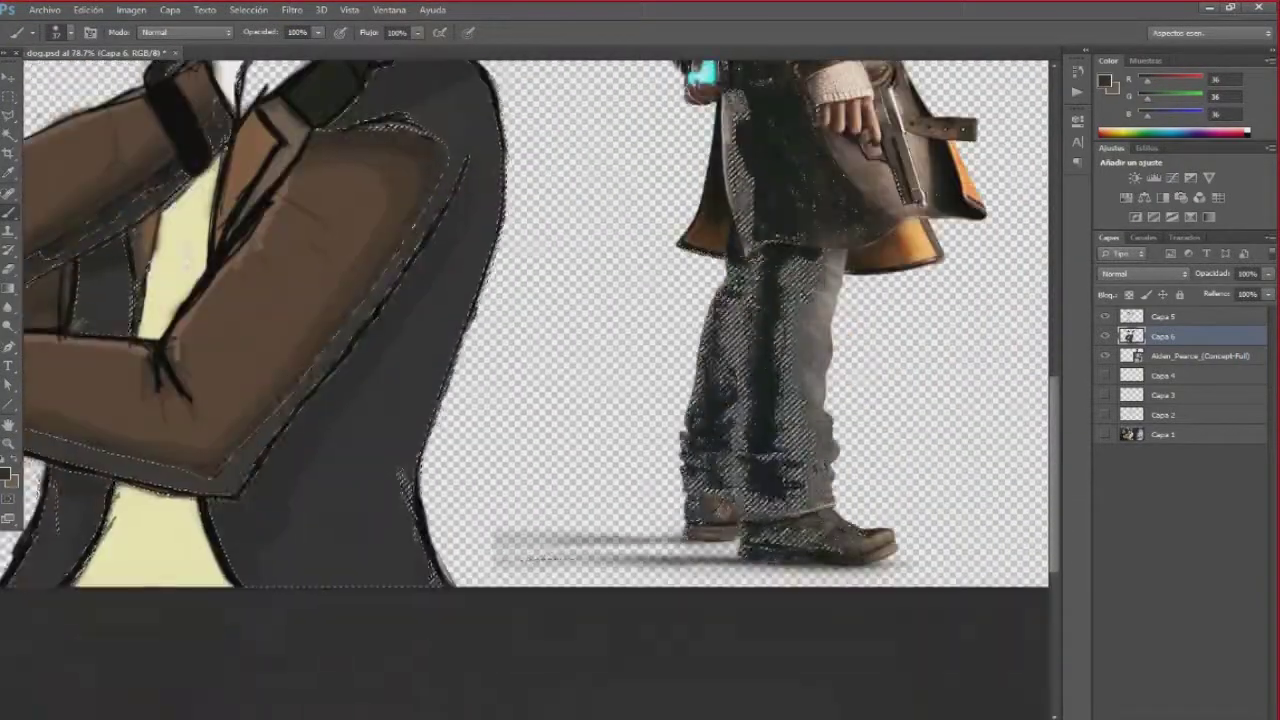
scroll(525, 320, up, 8)
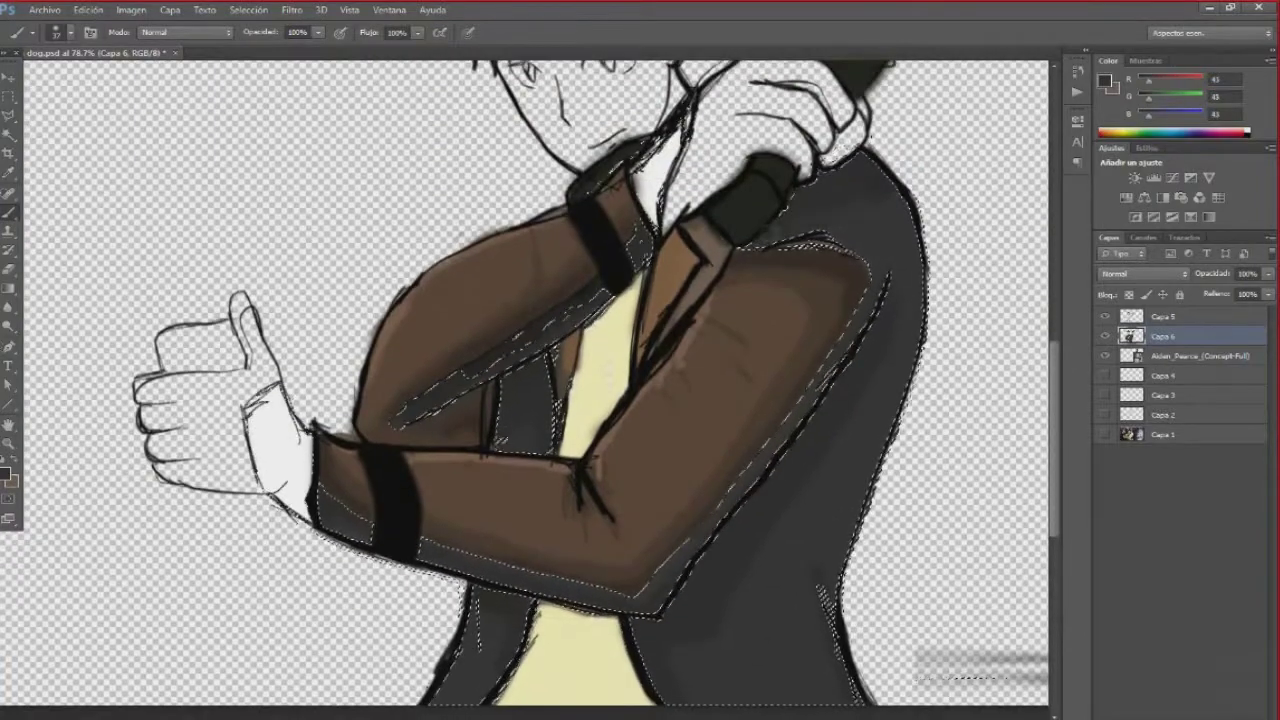
Paint the face and the hand holding the gun in the skin tone RGB 235, 194, 155
key(z)
scroll(525, 390, up, 3)
click(6, 474)
click(1145, 393)
click(6, 474)
click(1108, 397)
mouse_move(500, 300)
mouse_down()
mouse_move(470, 330)
mouse_move(430, 300)
mouse_move(380, 340)
mouse_move(600, 410)
mouse_move(640, 330)
mouse_move(700, 360)
mouse_up()
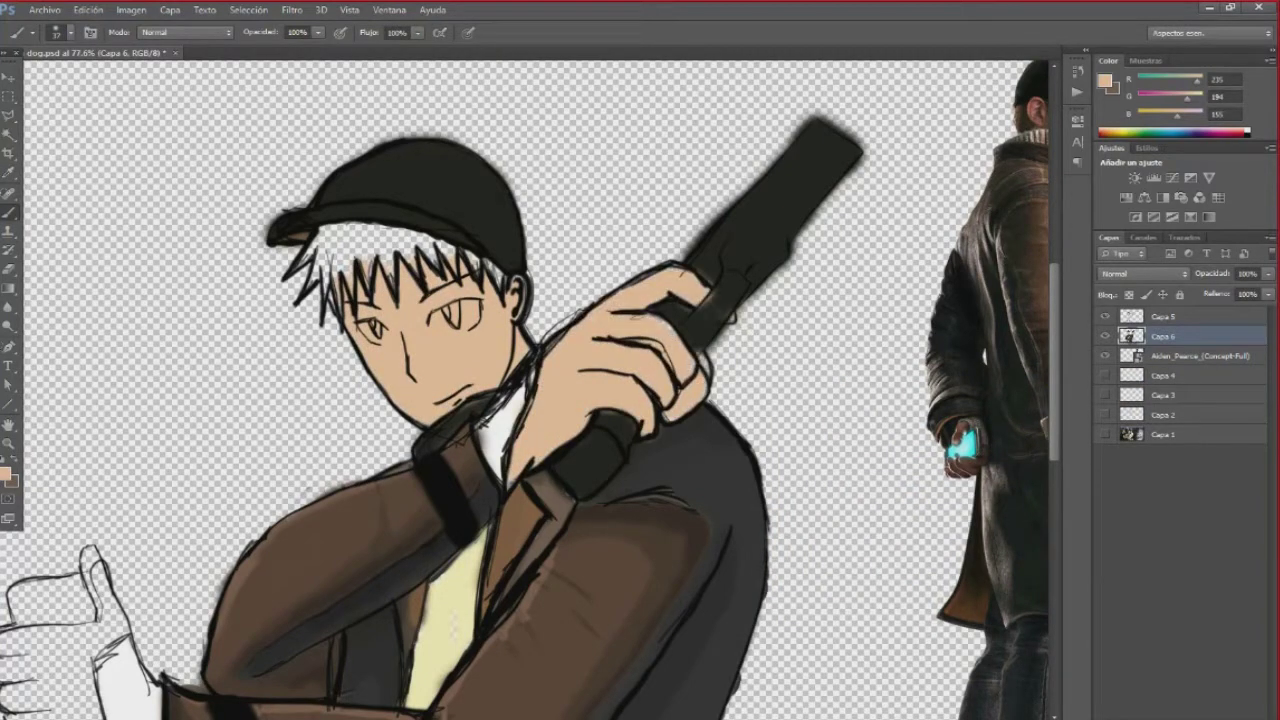
Shade the fingers and knuckles of the gun hand with a smaller brush in darker skin tones
click(57, 32)
key(x)
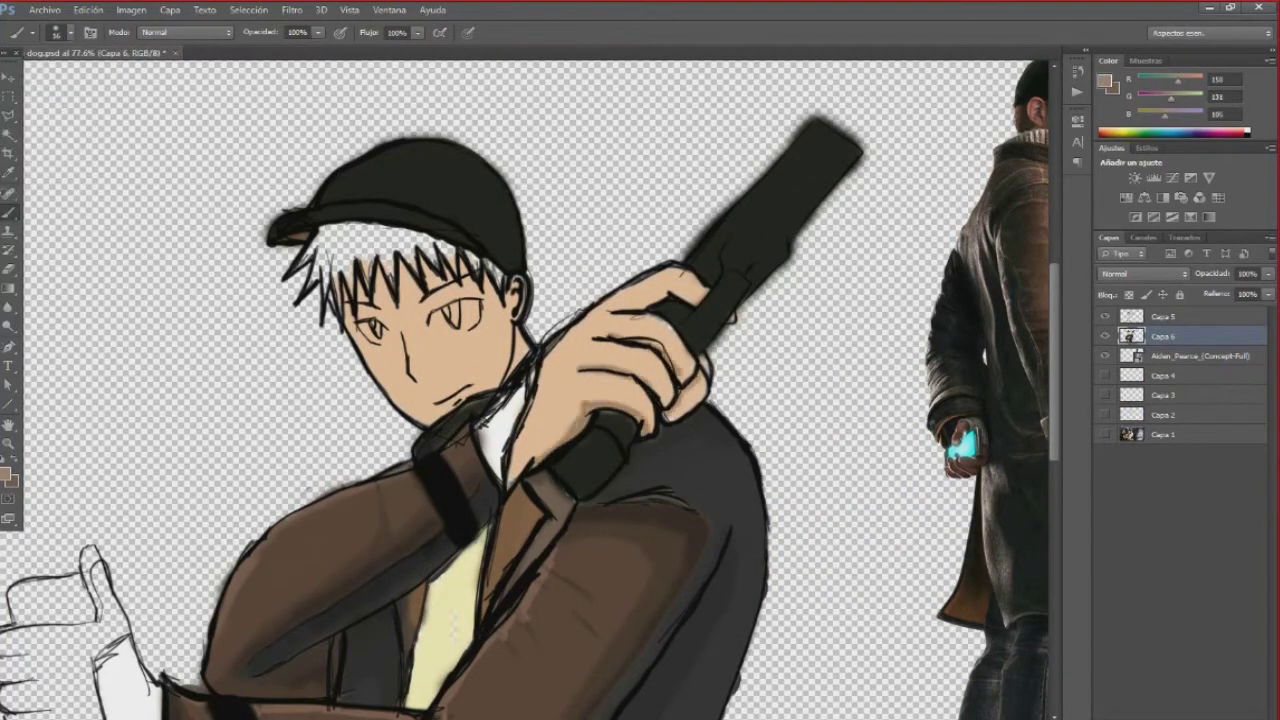
scroll(530, 390, down, 1)
click(7, 474)
key(Return)
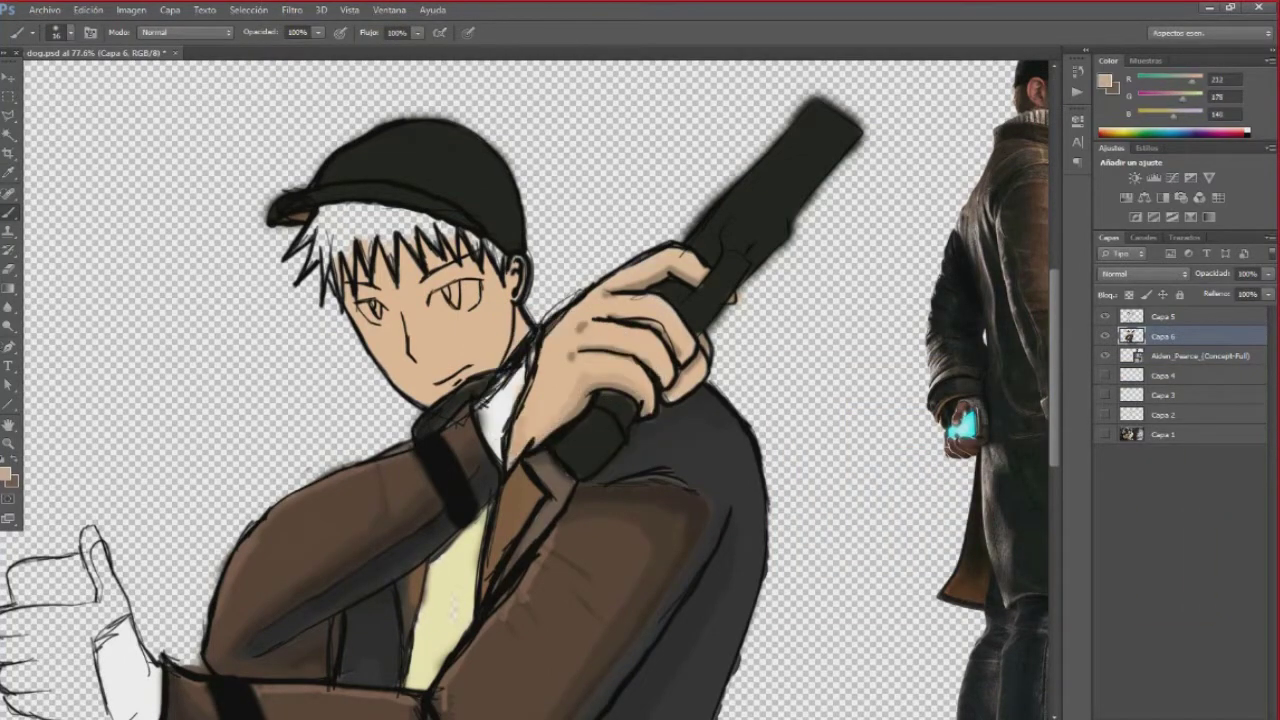
Paint the thumb, fingers and palm of the outstretched hand in the same skin tone as the face
scroll(530, 390, down, 2)
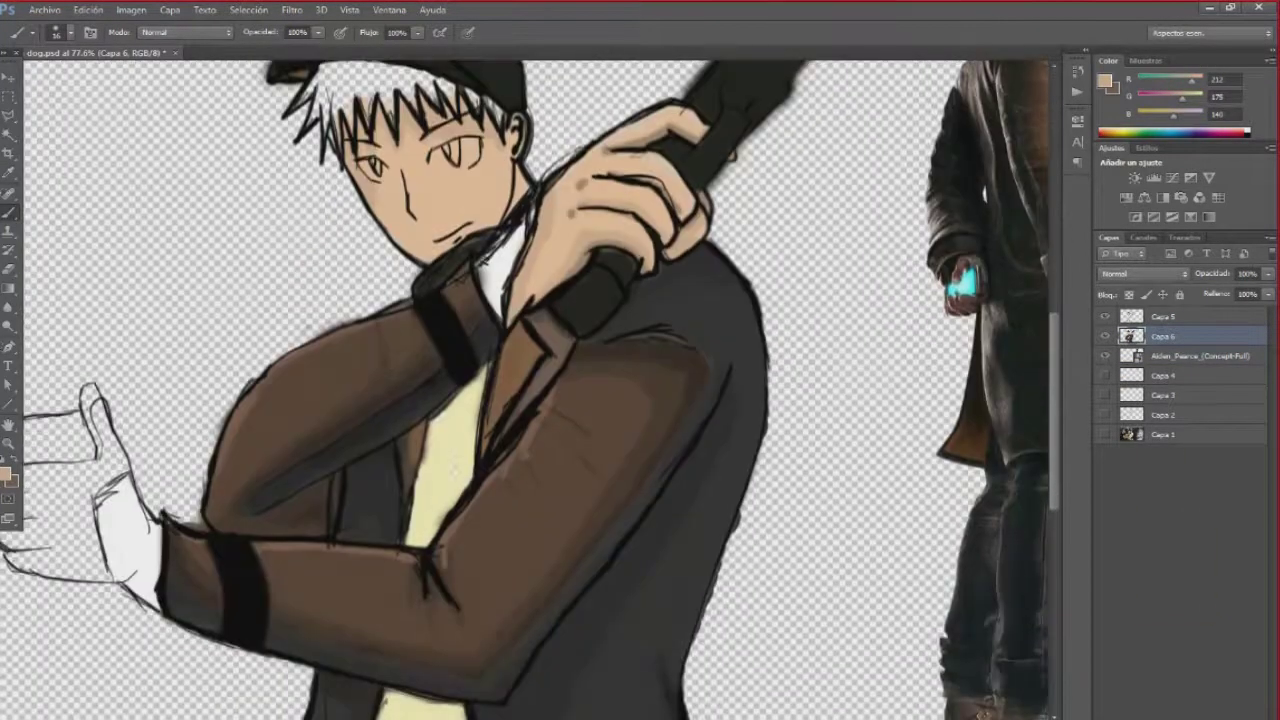
scroll(530, 390, left, 3)
drag(272, 392, 286, 435)
drag(178, 500, 285, 575)
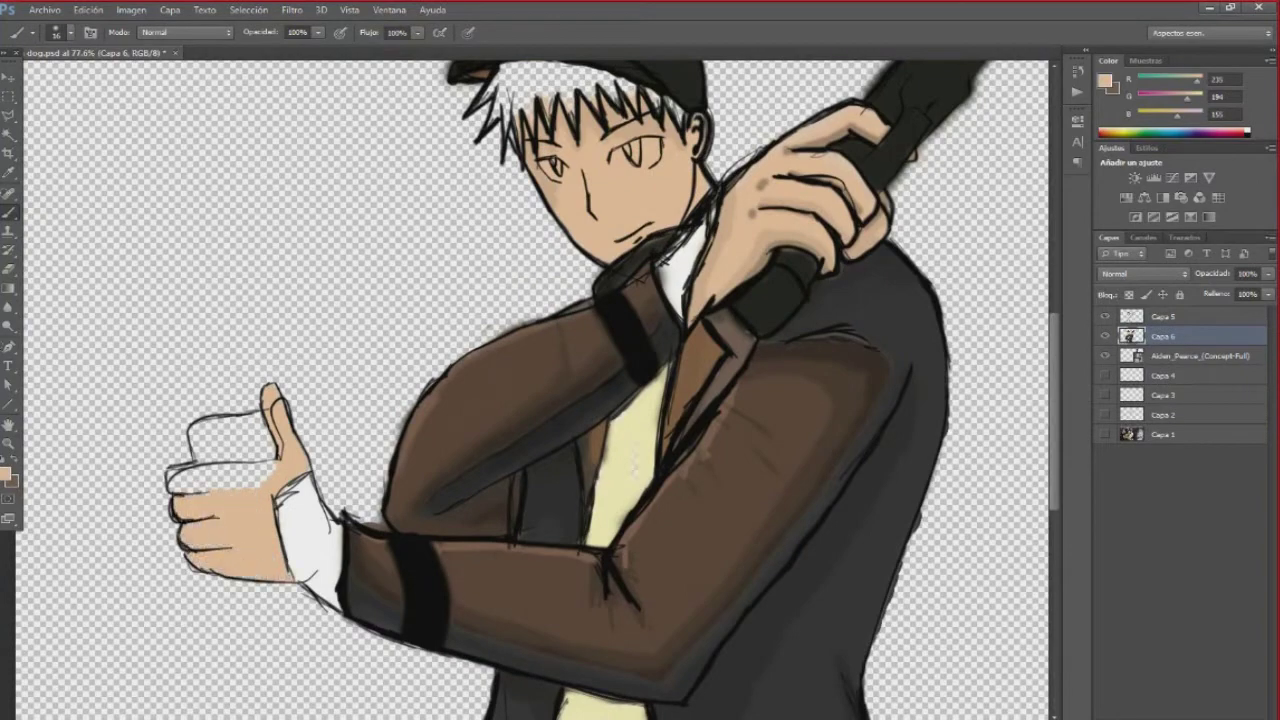
Paint the phone in the outstretched hand with a black frame and a cyan screen, colour 00ffe4
key(d)
click(6, 474)
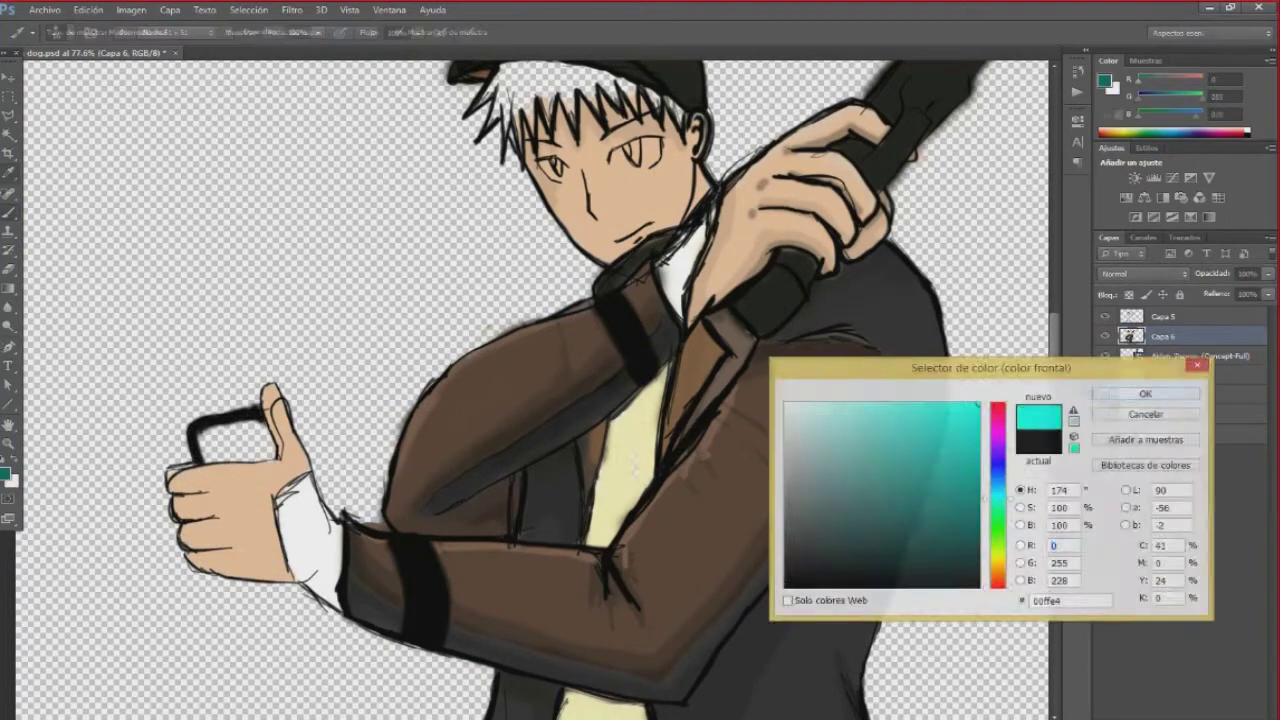
click(1223, 314)
drag(205, 440, 270, 440)
Sample the skin tones to add highlights and shading to the outstretched hand and the face
alt+click(731, 216)
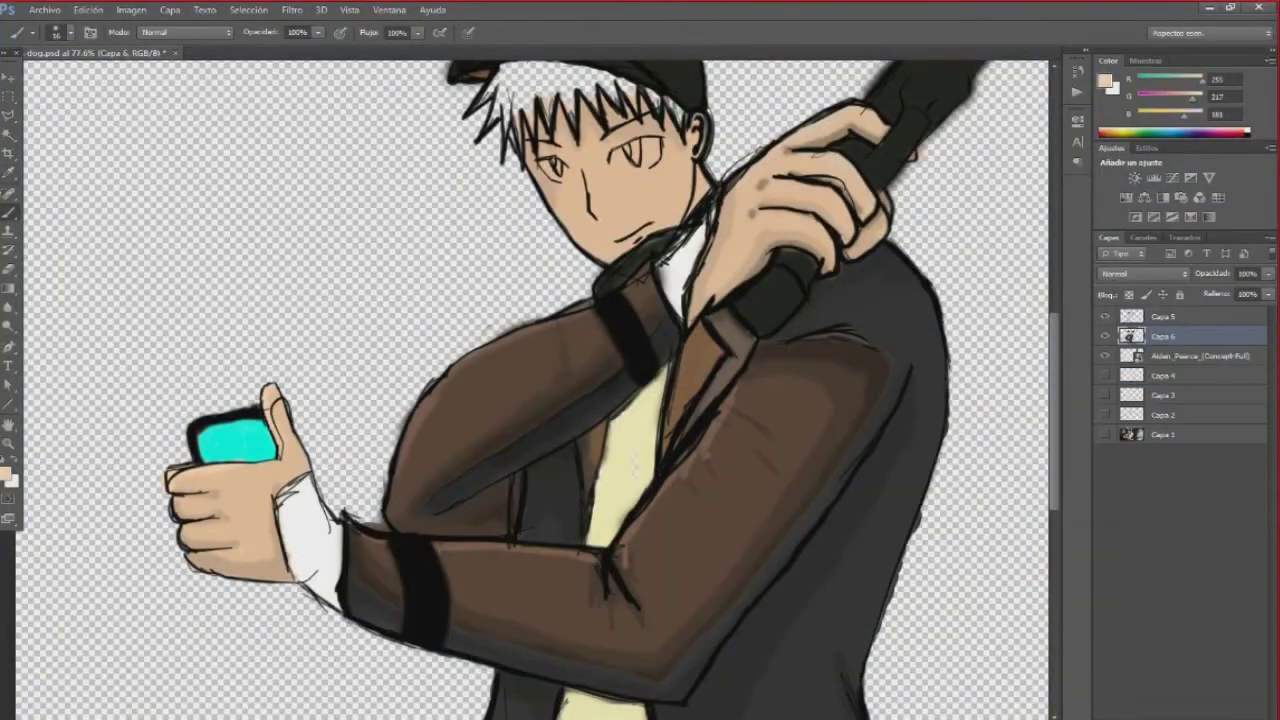
alt+click(262, 565)
alt+click(630, 197)
Paint the hair yellow with darker shading beneath the cap and a pale highlight band across the fringe
key(z)
key(ctrl+plus)
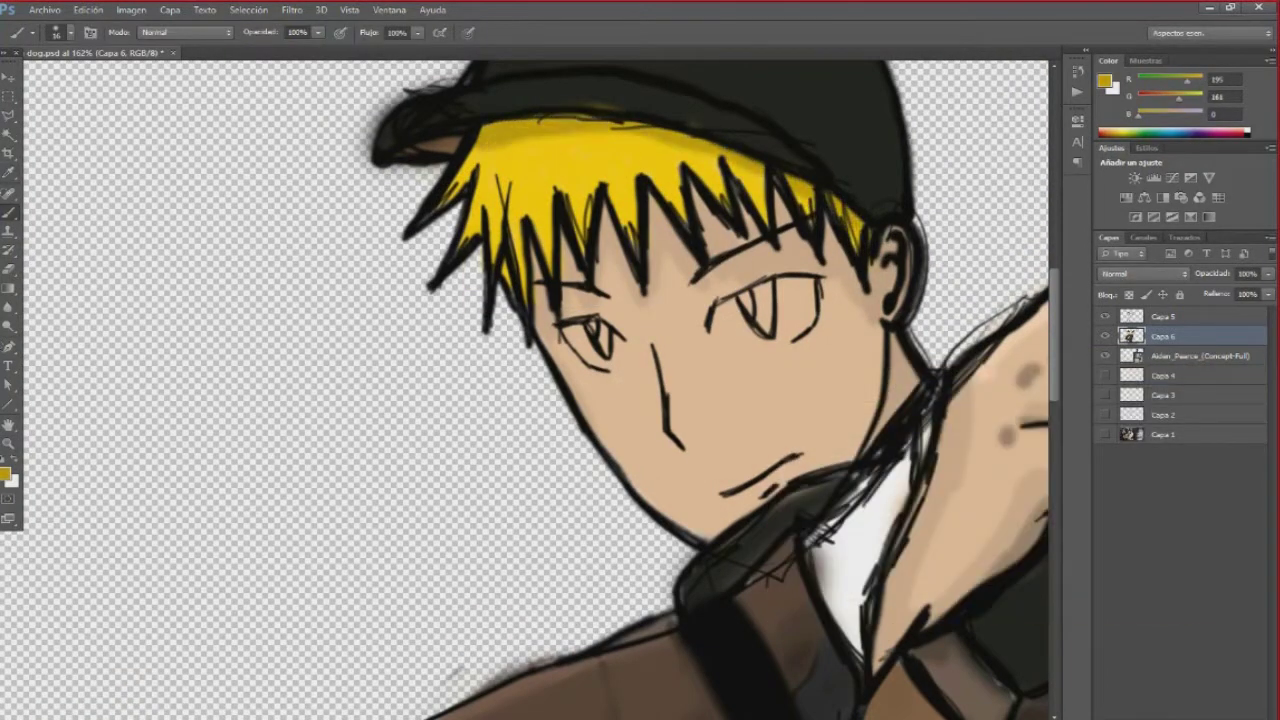
alt+click(580, 252)
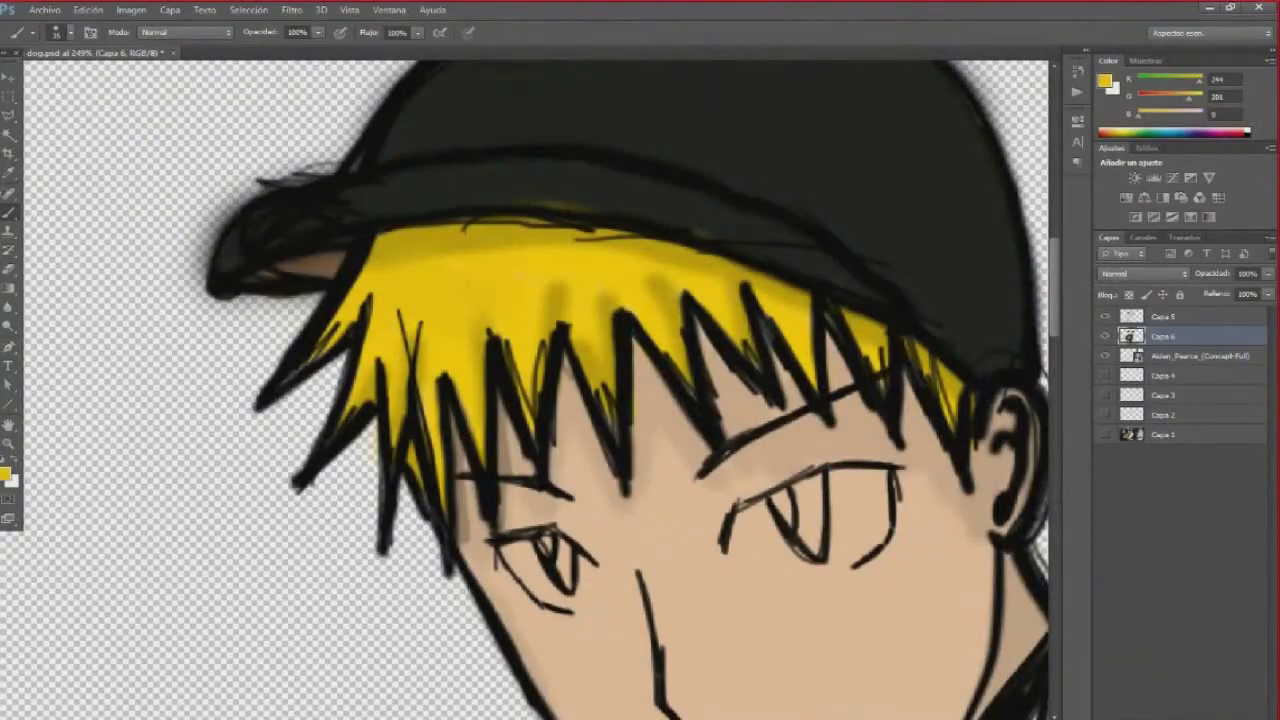
drag(730, 285, 375, 245)
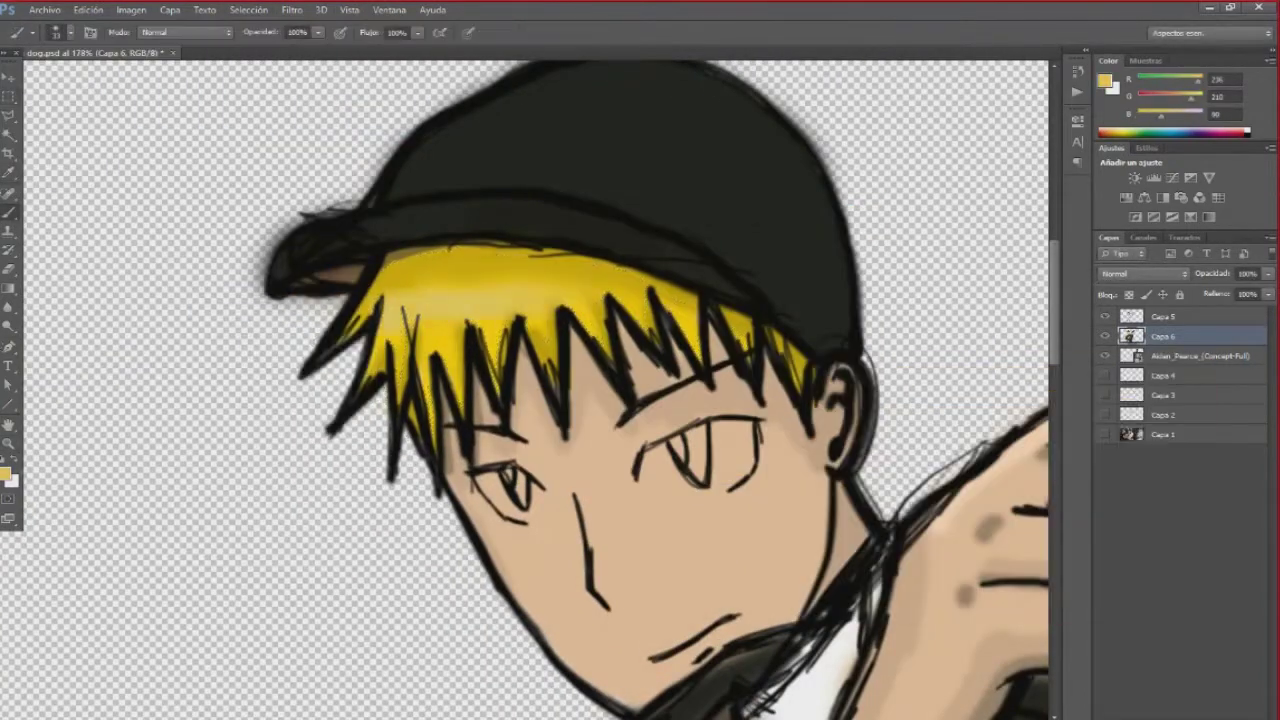
Sample the cap's near-black, then erase stray sketch lines around the brim, ear, collar and raised cuff on layer Capa 5
alt+click(586, 214)
scroll(586, 214, up, 3)
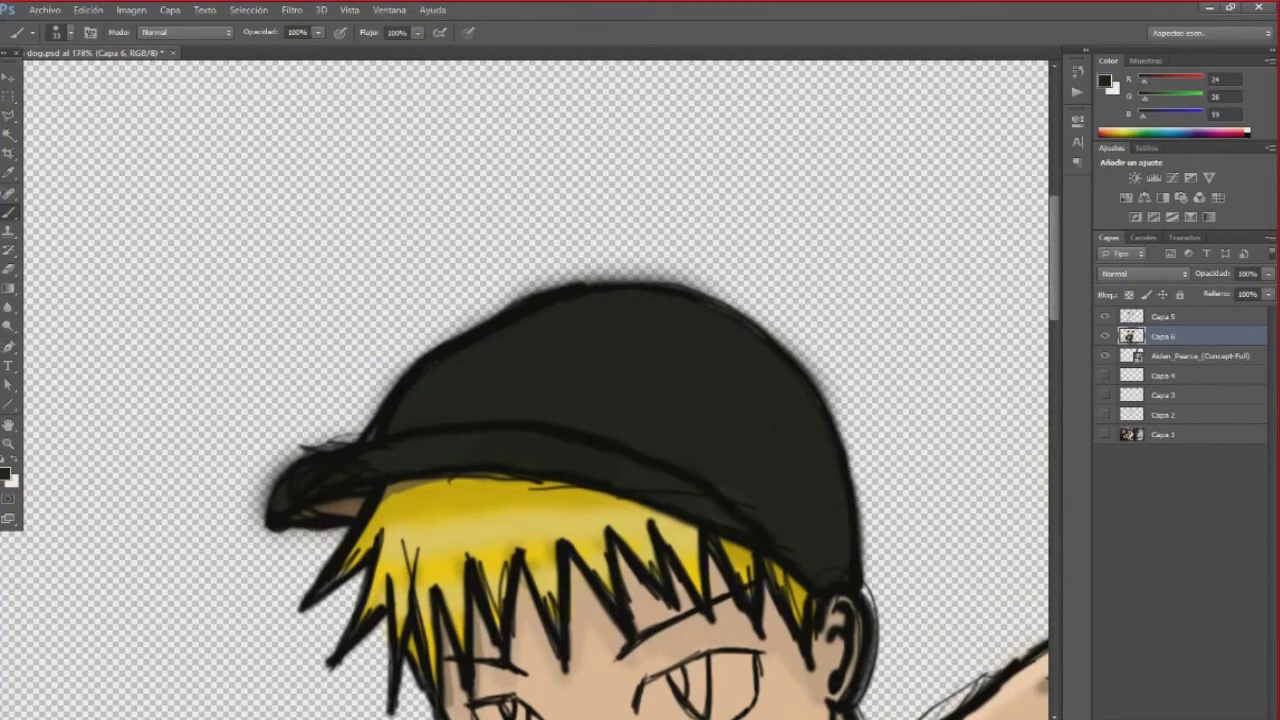
key(alt+bracketright)
key(e)
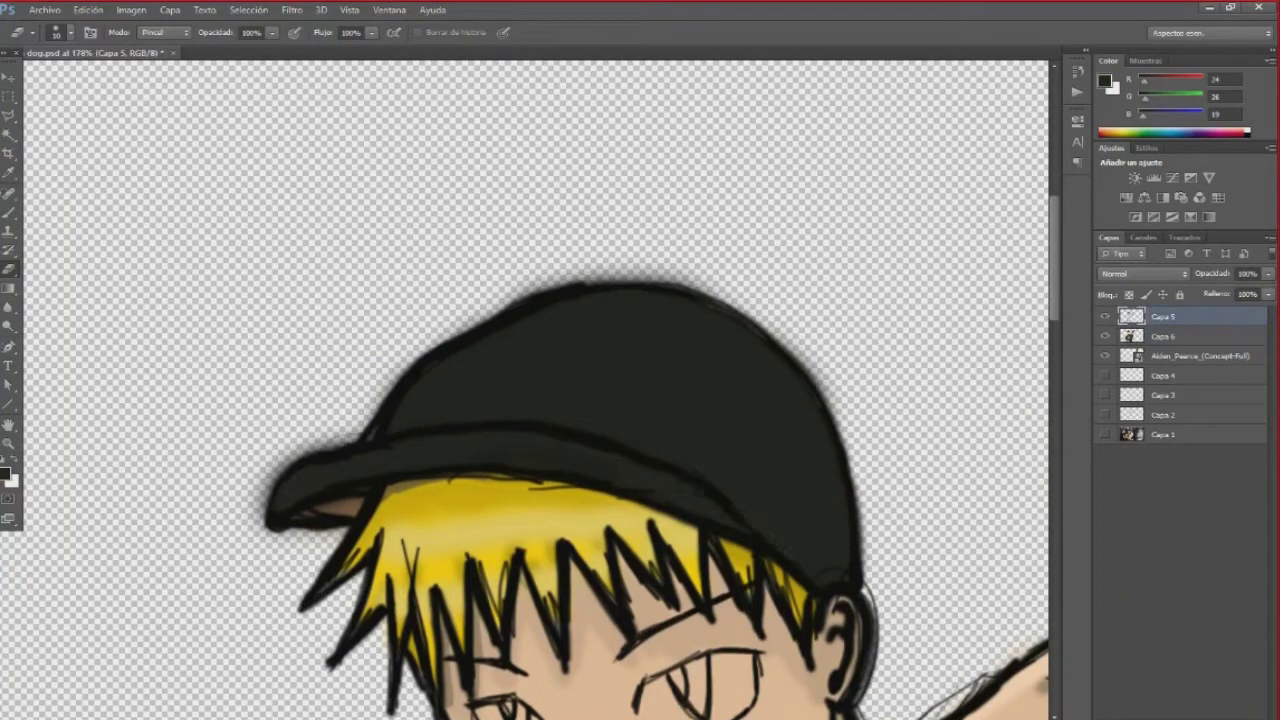
scroll(640, 390, down, 3)
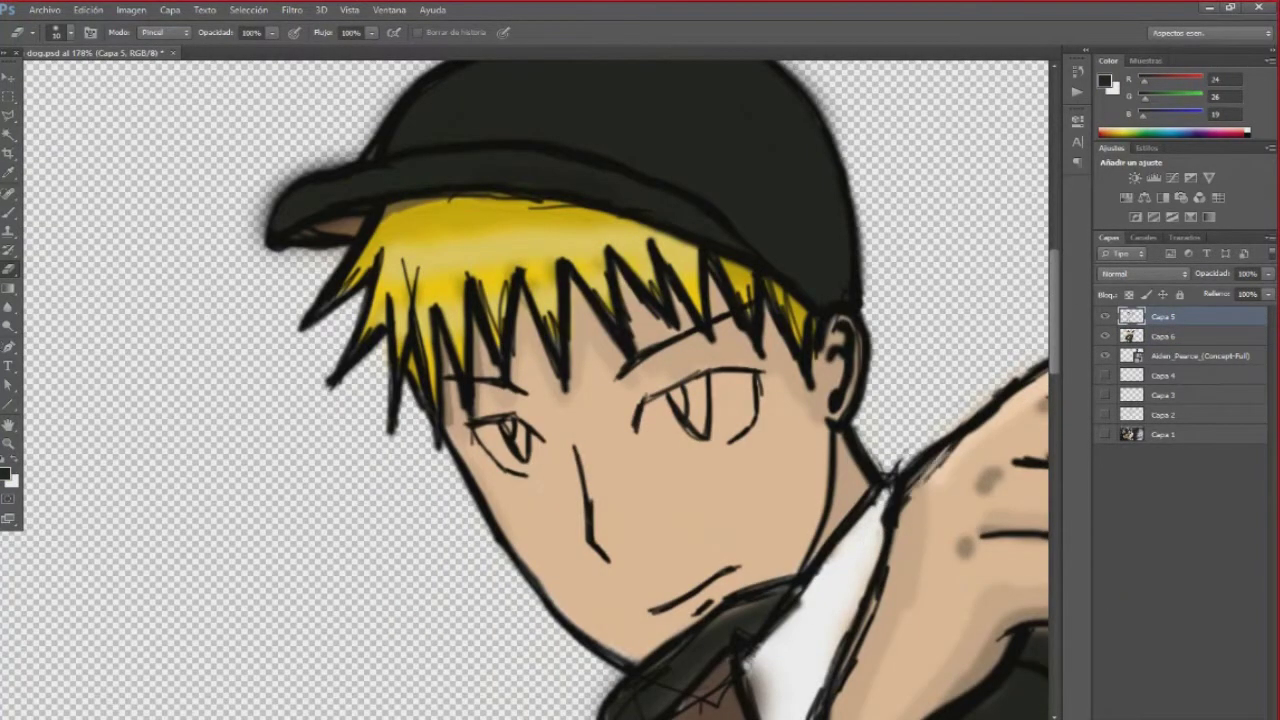
scroll(355, 488, down, 3)
scroll(590, 390, up, 1)
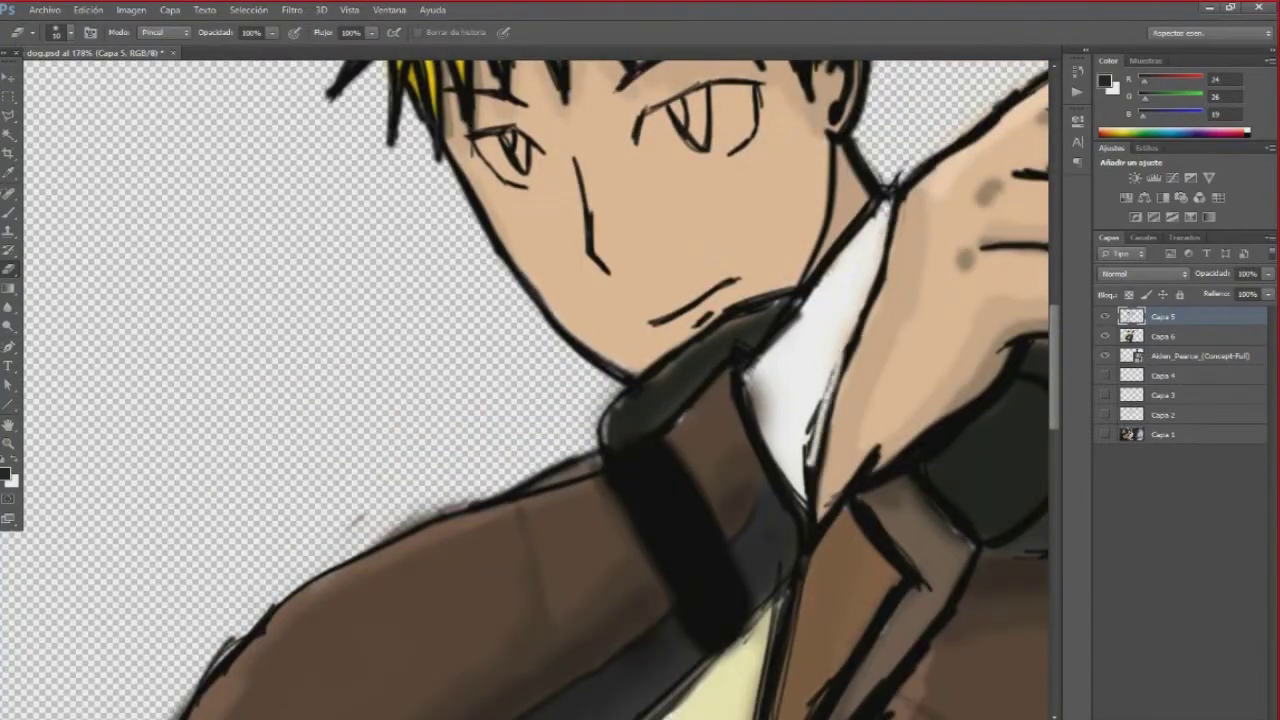
scroll(530, 390, down, 3)
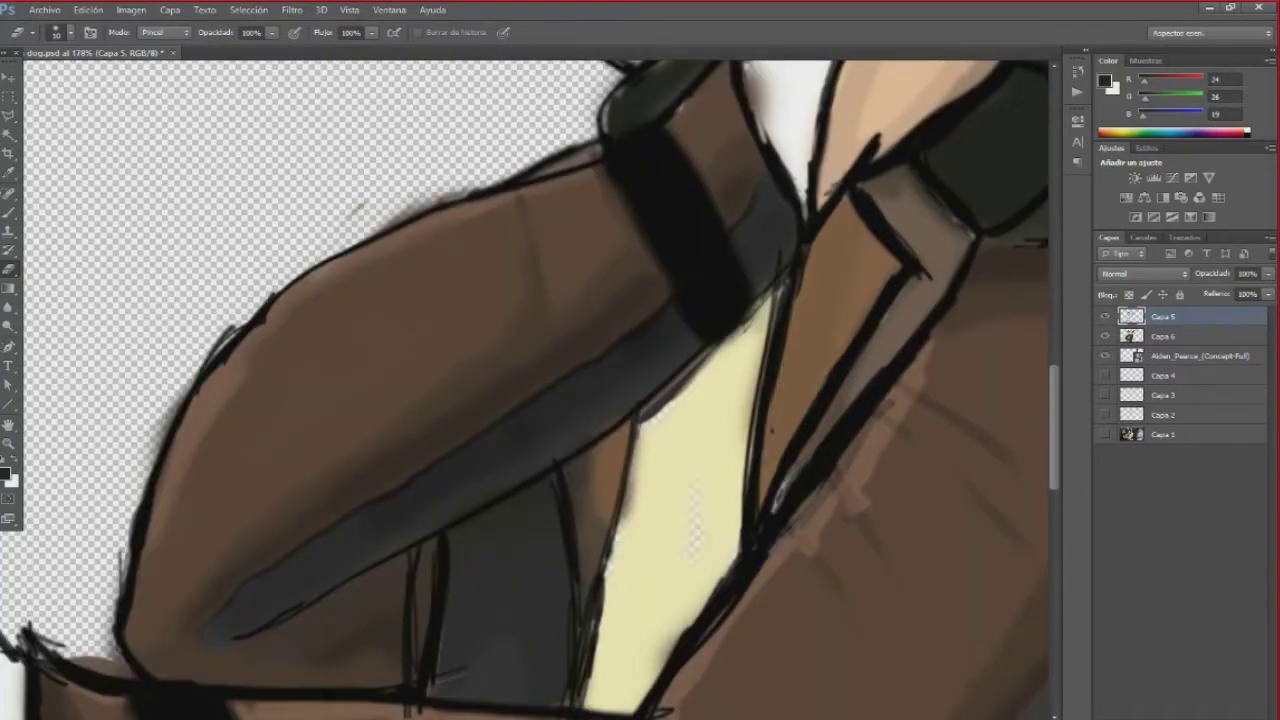
Remove the Aiden_Pearce reference layer and make Capa 6 the active layer
key(b)
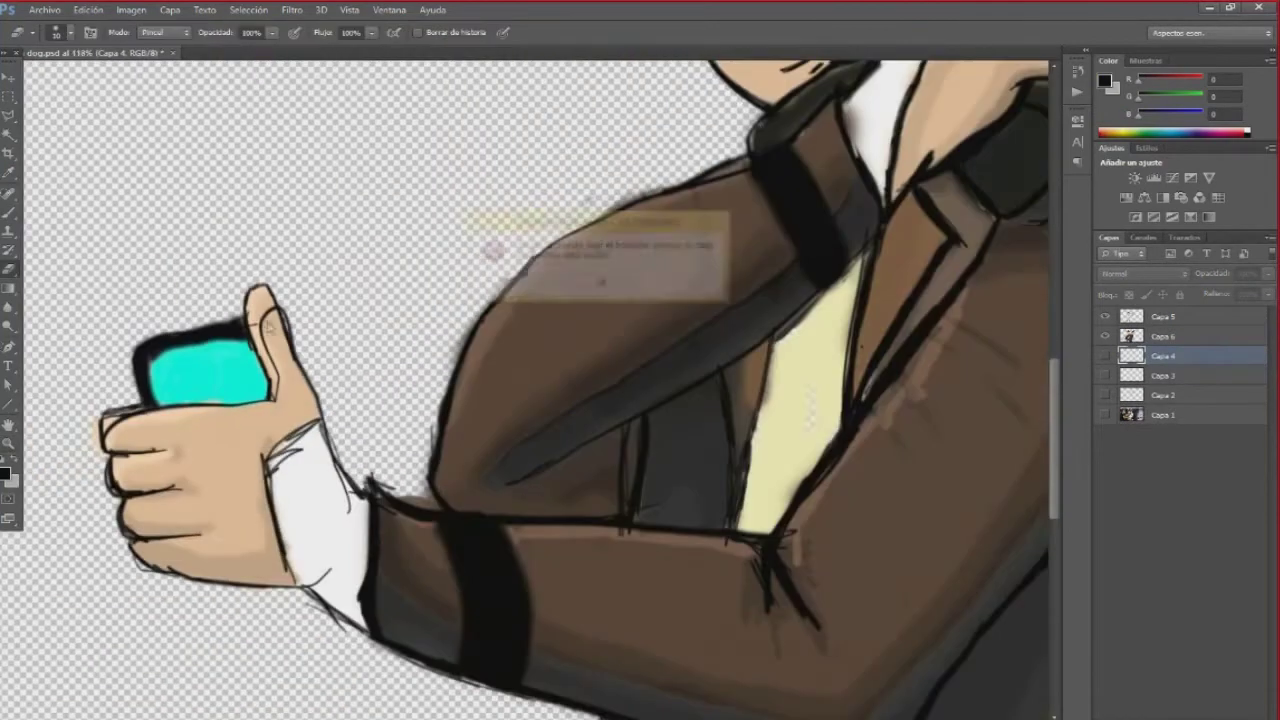
click(1150, 317)
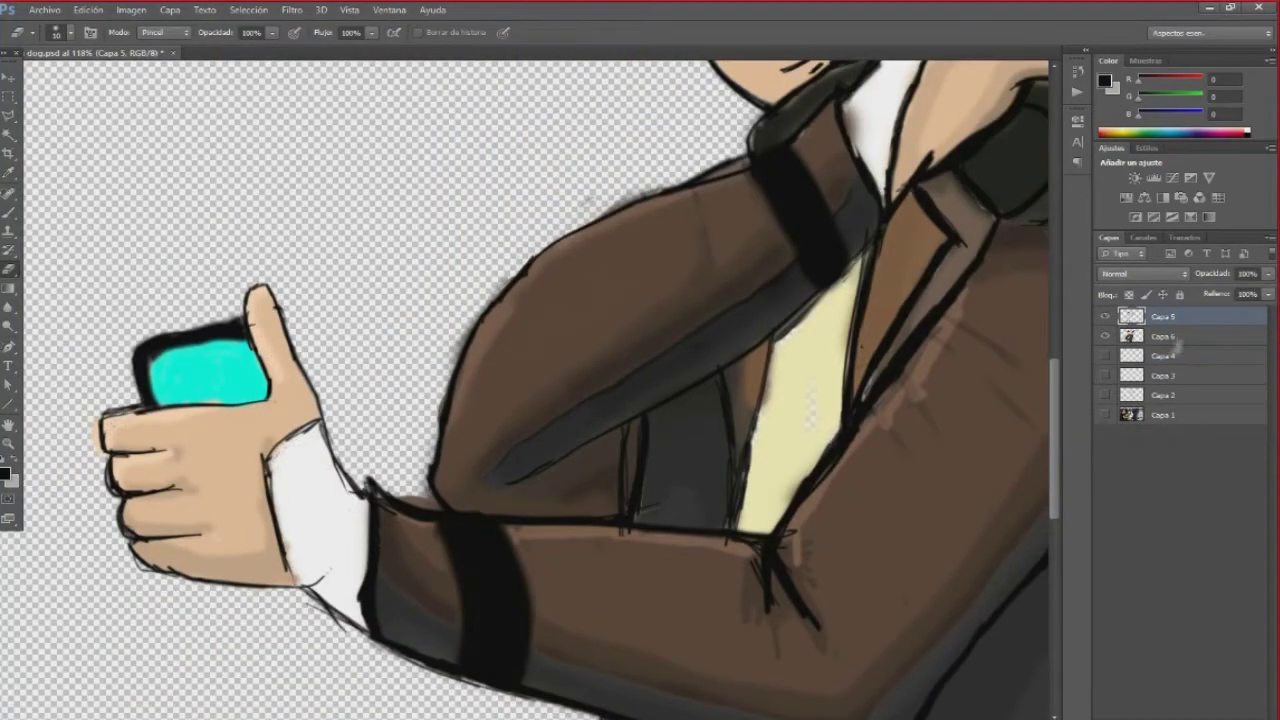
click(1170, 338)
Paint the eyes white with blue irises, and shade the white collar and wrist wrap in light grey
key(b)
alt+click(320, 500)
drag(700, 400, 340, 385)
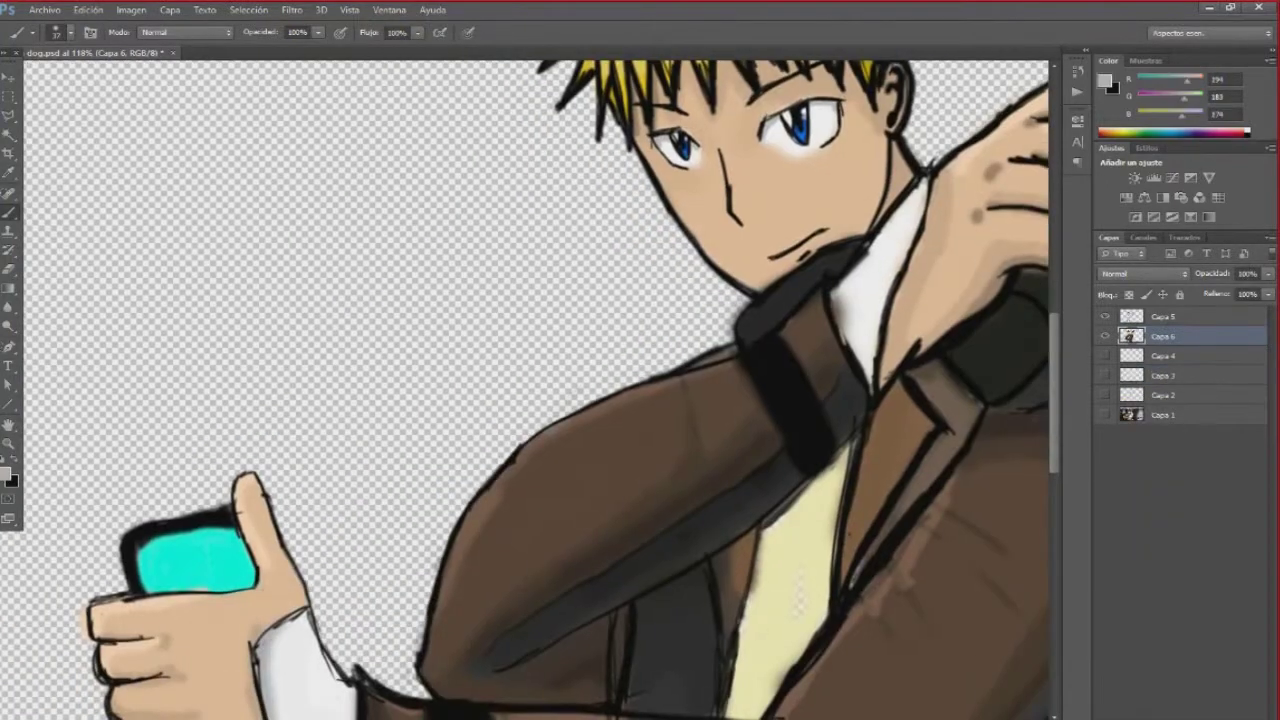
key(Return)
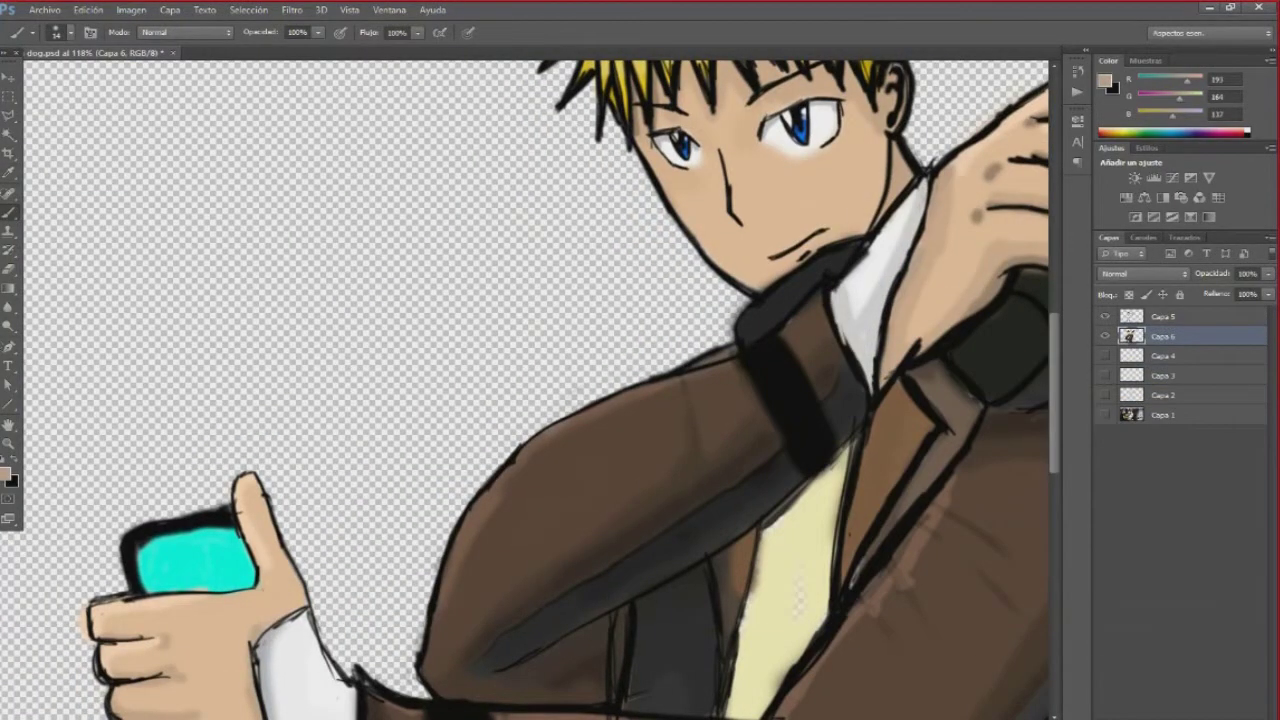
click(250, 10)
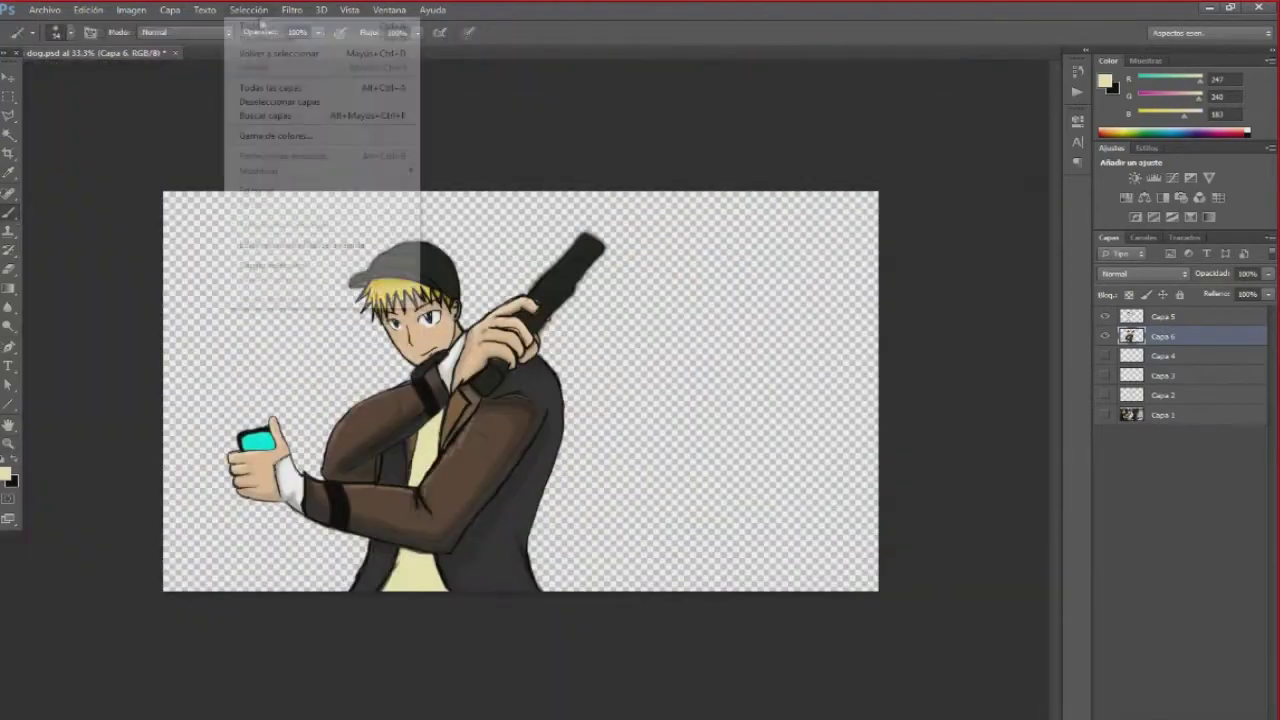